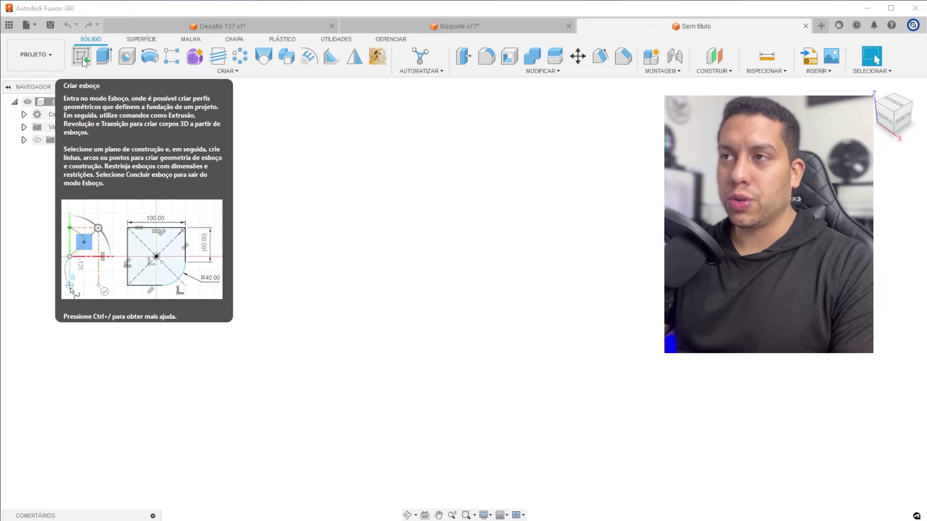
# - Start a sketch on the front plane and draw a 30 mm vertical line
pyautogui.click(83, 60)
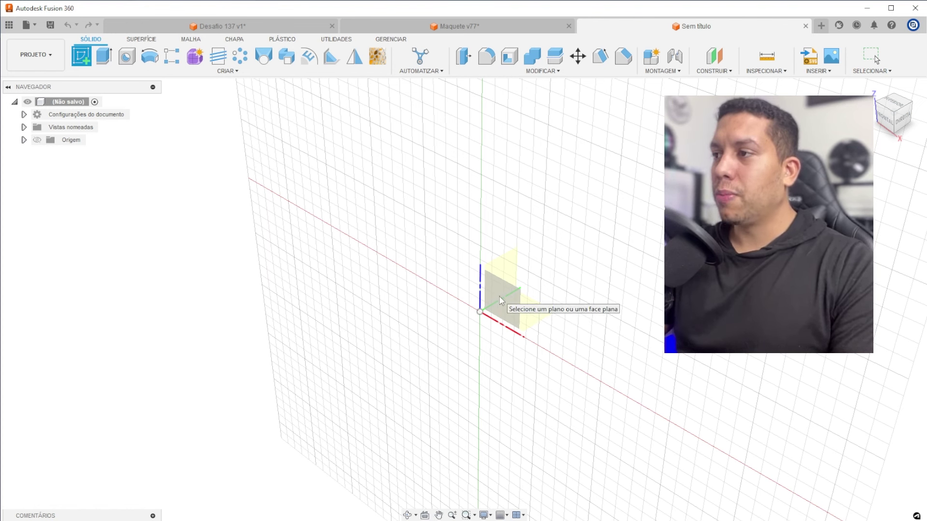
pyautogui.click(499, 296)
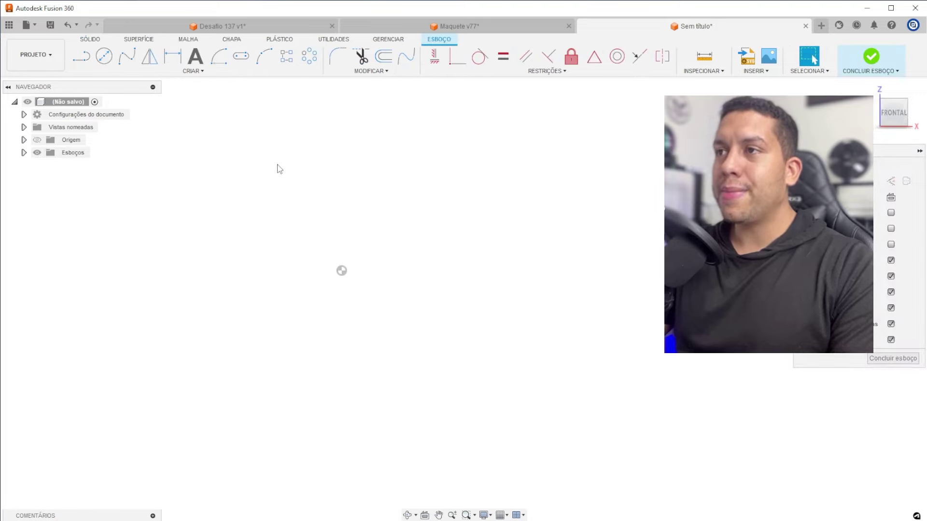
pyautogui.click(78, 64)
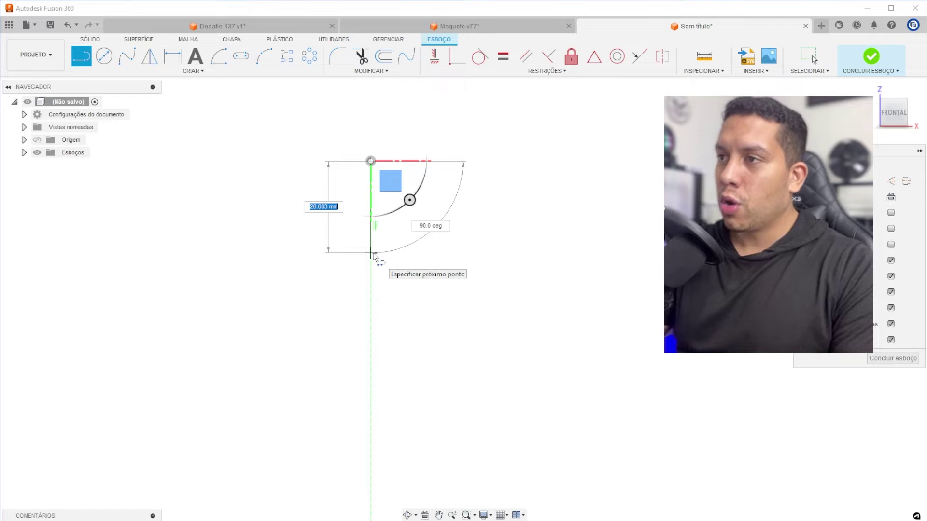
pyautogui.write('0')
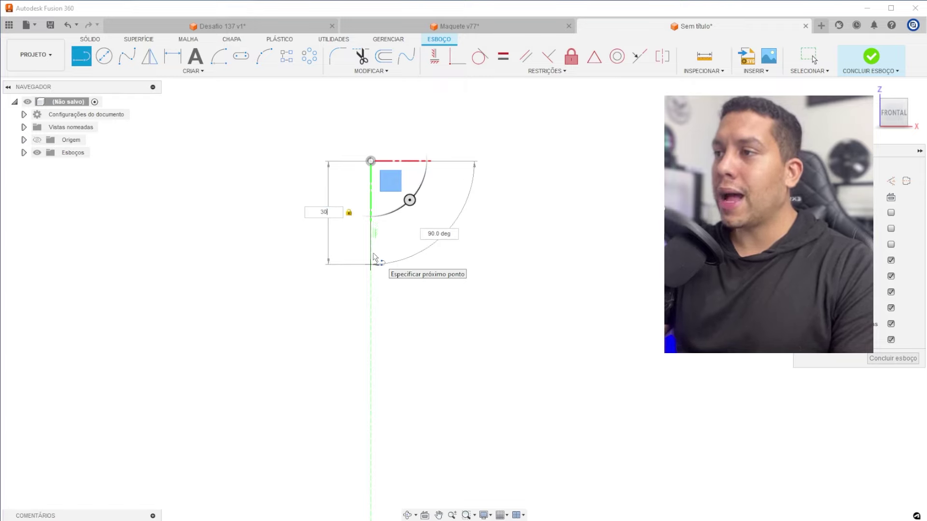
pyautogui.press('Return')
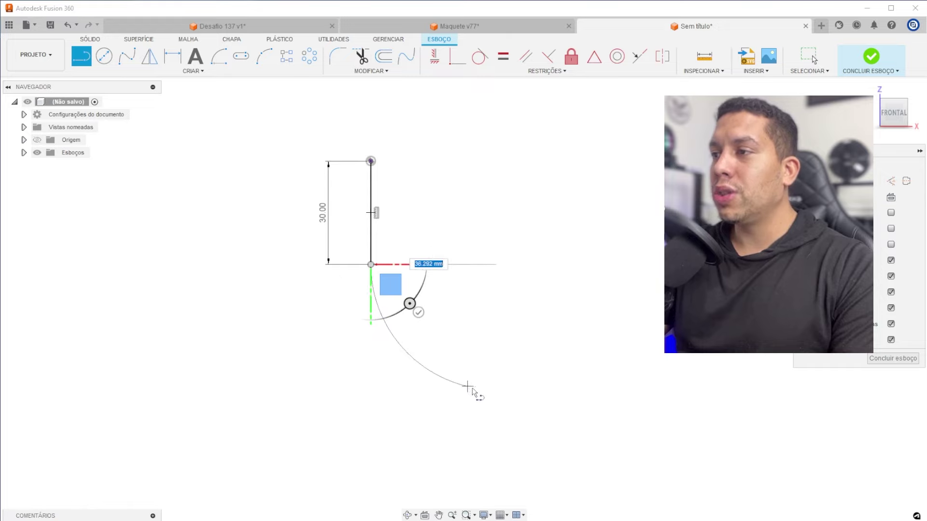
# - Continue the line through an arc into a horizontal line, then adjust the arc-line junction
pyautogui.click(506, 400)
pyautogui.scroll(-1, 580, 395)
pyautogui.moveTo(600, 397); pyautogui.dragTo(492, 372, button='middle')
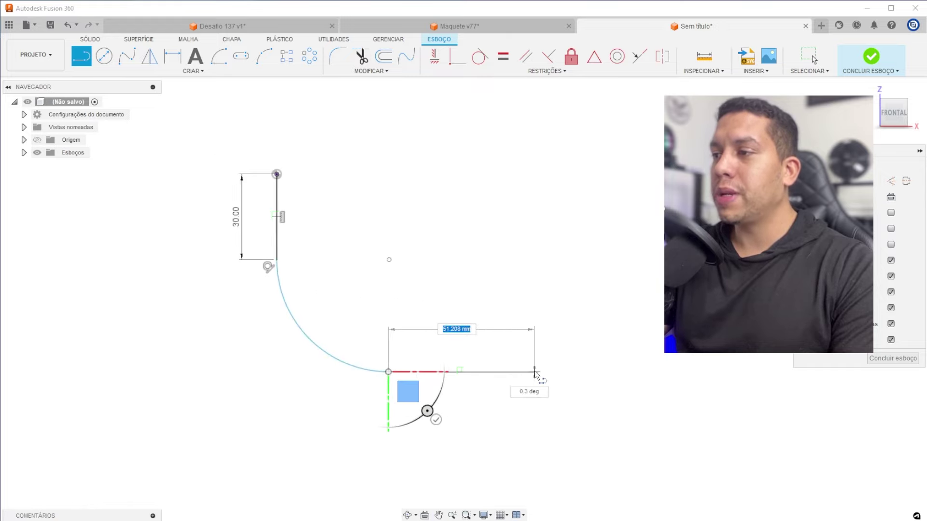
pyautogui.scroll(-1, 535, 374)
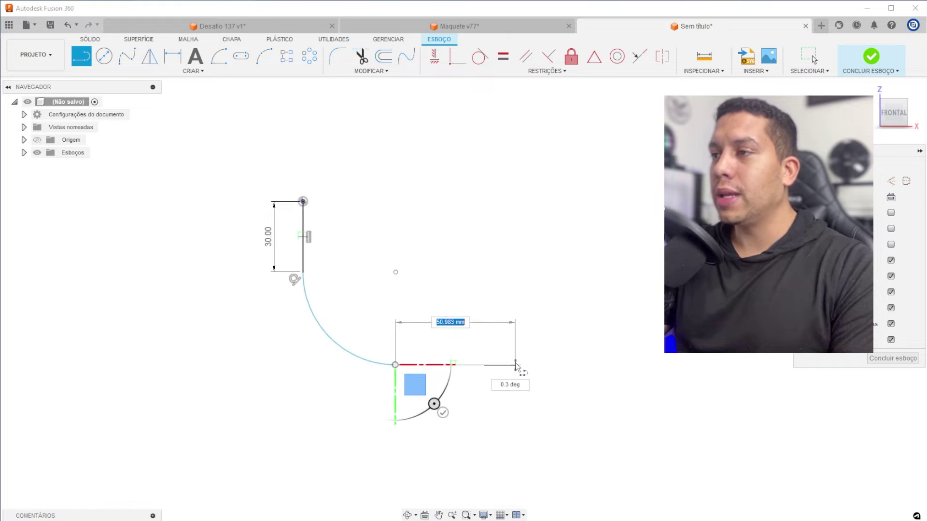
pyautogui.click(468, 366)
pyautogui.press('Escape')
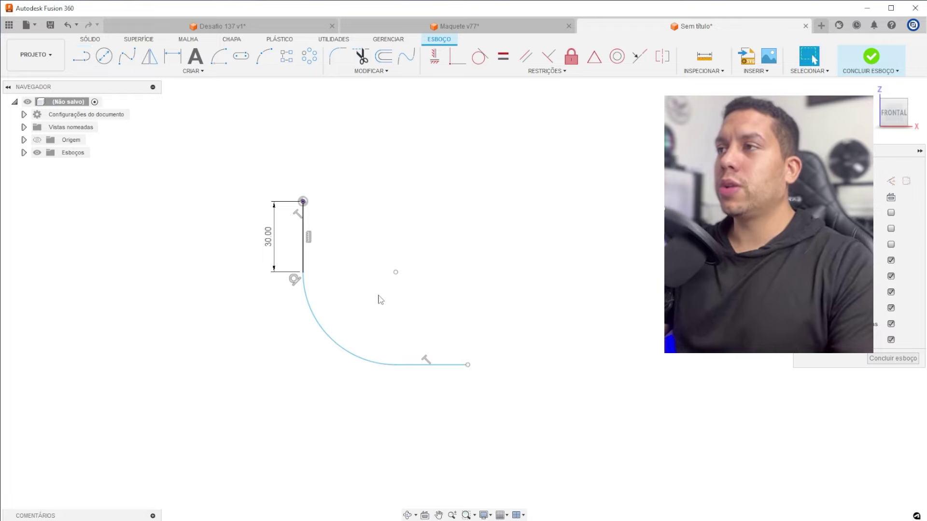
pyautogui.moveTo(395, 366)
pyautogui.mouseDown()
pyautogui.moveTo(377, 378)
pyautogui.moveTo(372, 353)
pyautogui.mouseUp()
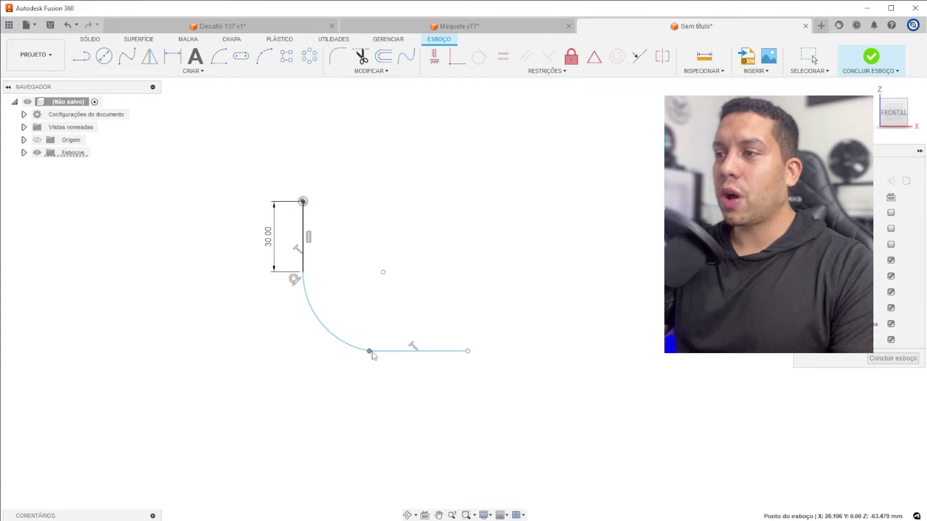
pyautogui.moveTo(373, 356); pyautogui.dragTo(377, 347)
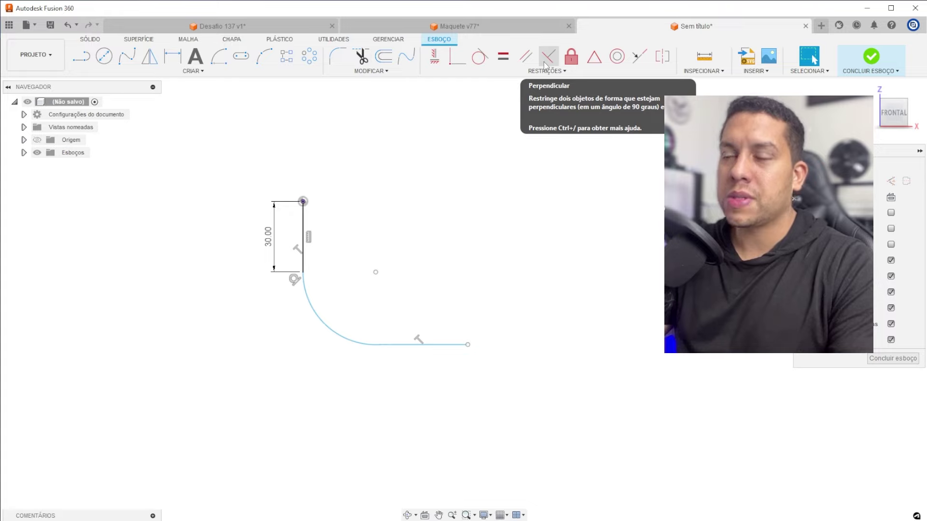
# - Dimension the horizontal line to 30 mm
pyautogui.press('d')
pyautogui.click(437, 344)
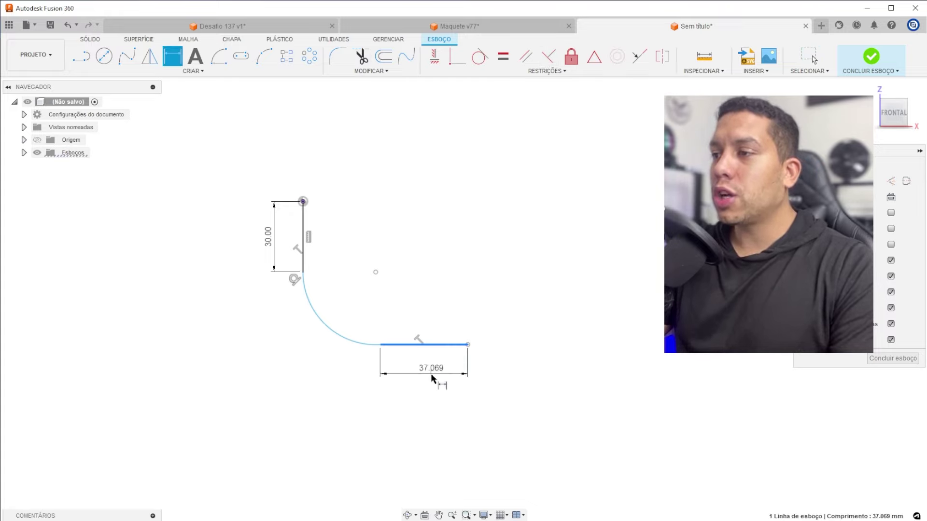
pyautogui.click(431, 377)
pyautogui.write('30')
pyautogui.press('Return')
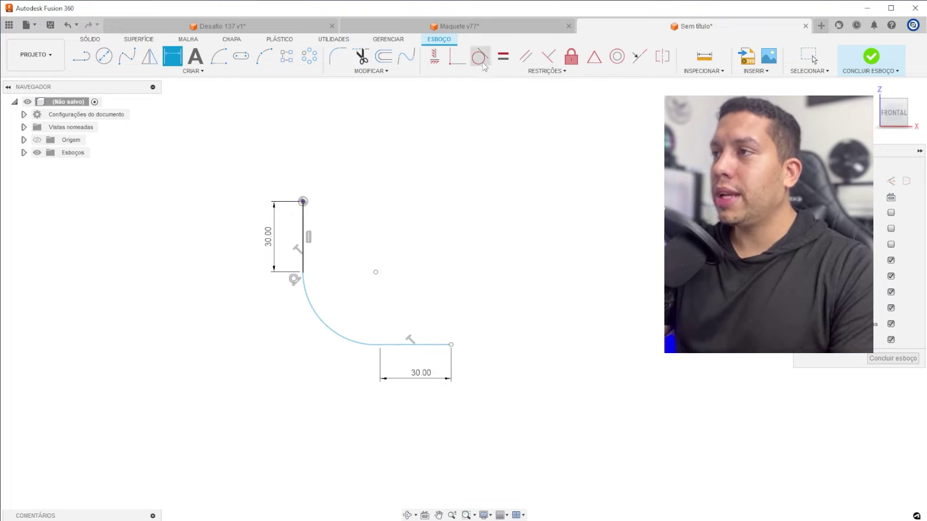
# - Make the arc tangent to the horizontal line and drag the line to enlarge the arc
pyautogui.click(482, 60)
pyautogui.click(351, 341)
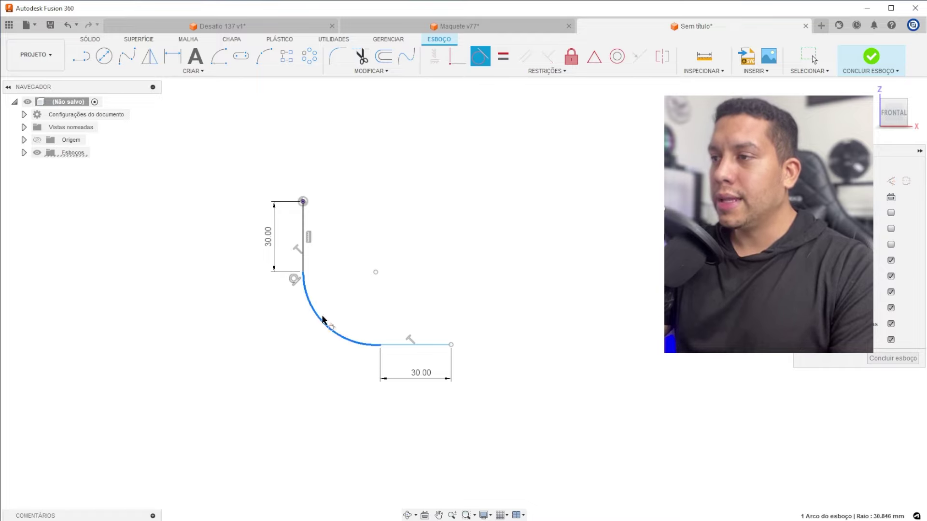
pyautogui.click(407, 346)
pyautogui.press('Escape')
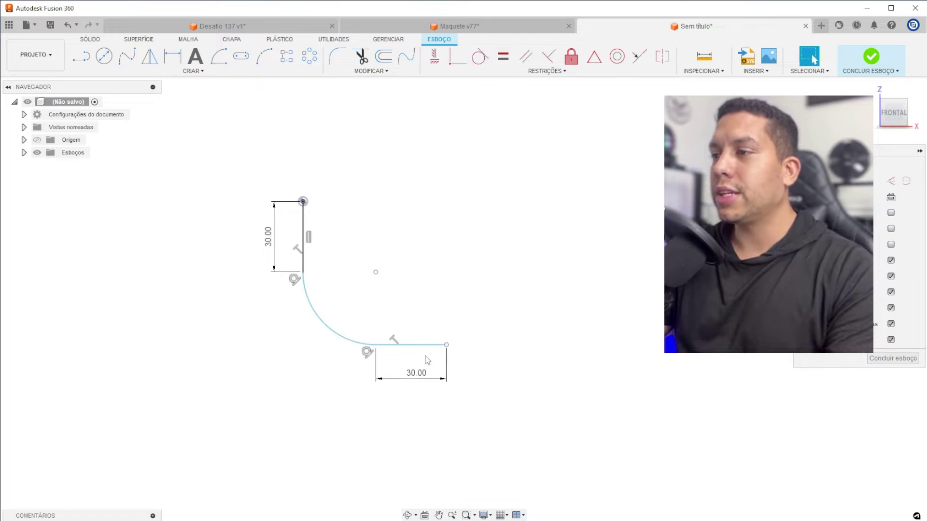
pyautogui.moveTo(402, 343); pyautogui.dragTo(391, 330)
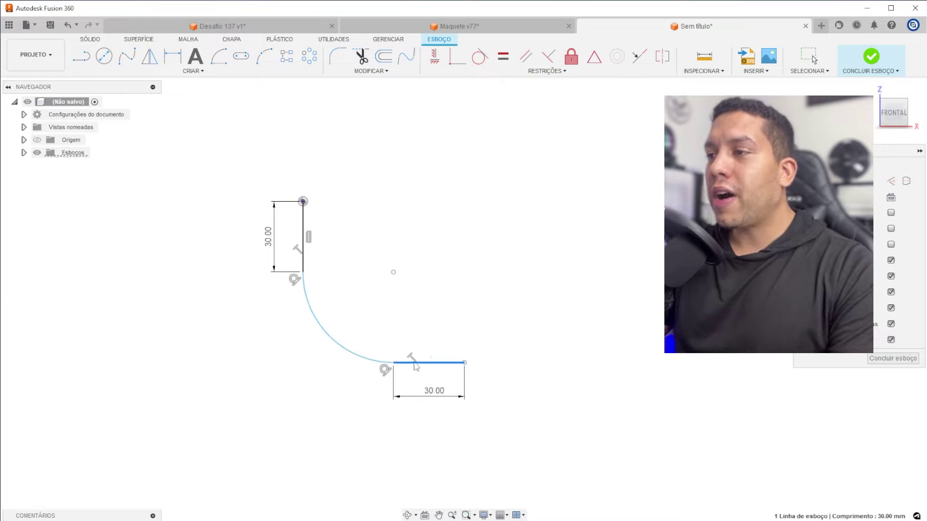
pyautogui.press('Escape')
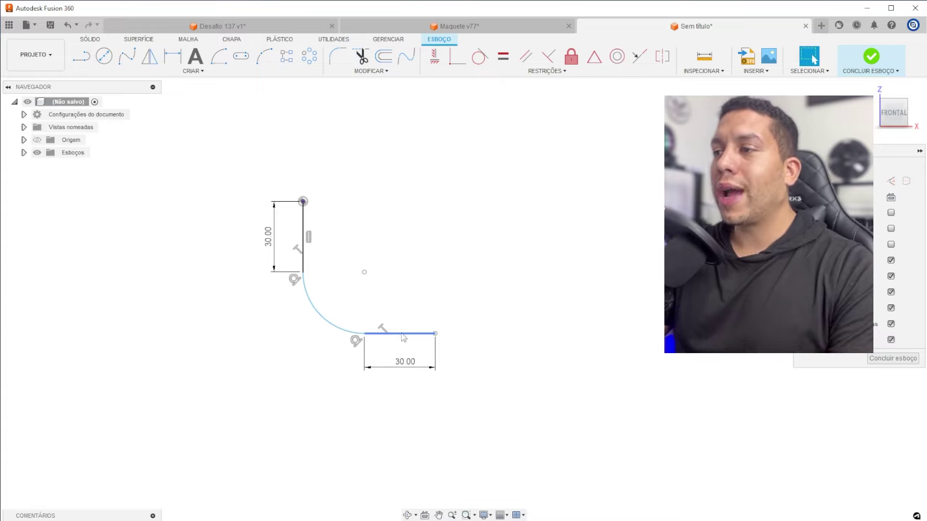
pyautogui.moveTo(403, 338); pyautogui.dragTo(434, 368)
pyautogui.click(335, 346)
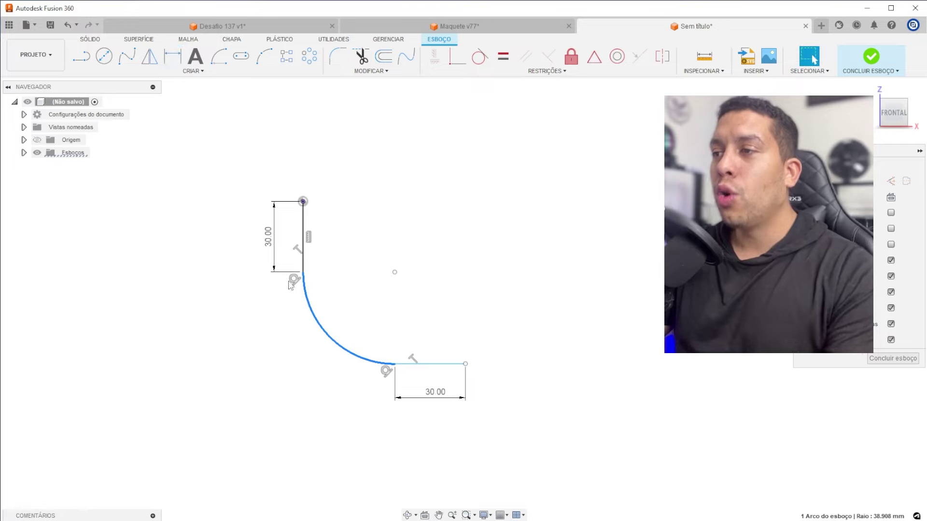
pyautogui.press('Escape')
# - Dimension the overall height from the horizontal line's end to the vertical line's top as 70 mm
pyautogui.press('d')
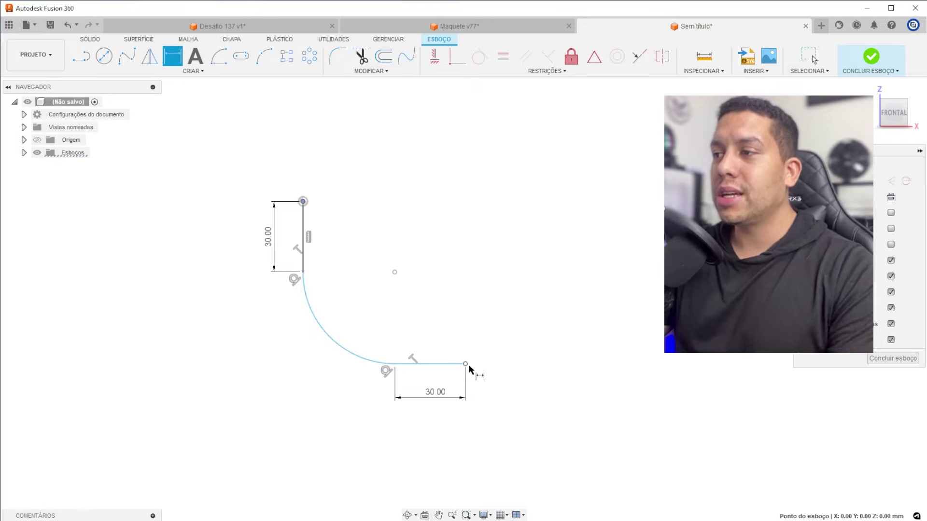
pyautogui.click(465, 364)
pyautogui.click(303, 202)
pyautogui.click(554, 288)
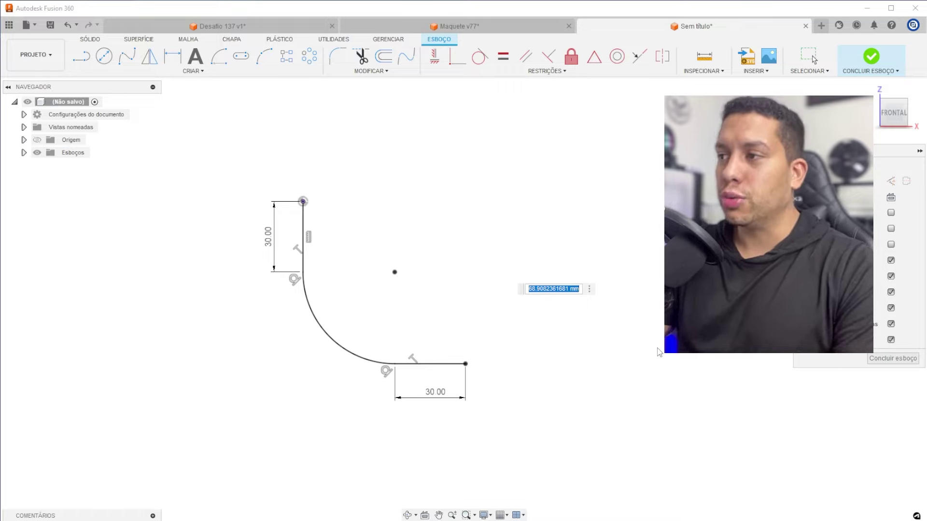
pyautogui.write('70')
pyautogui.press('Return')
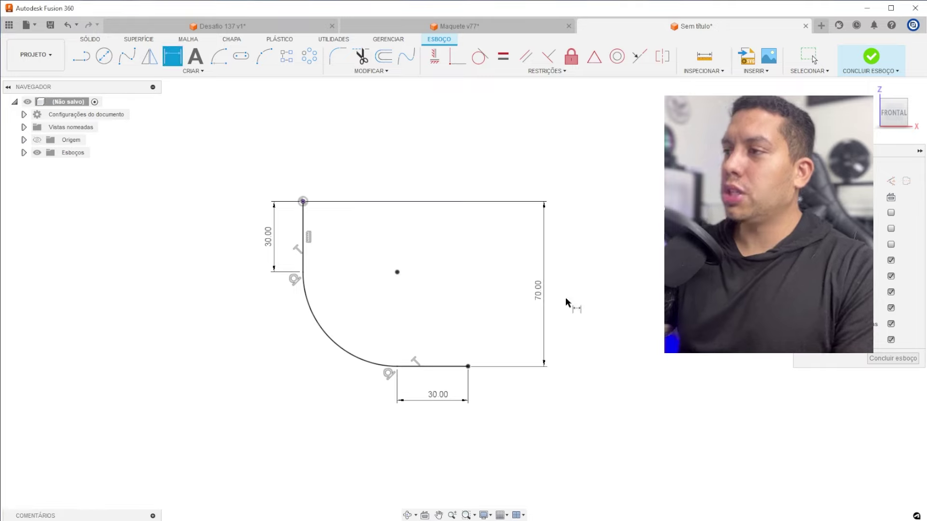
pyautogui.press('Escape')
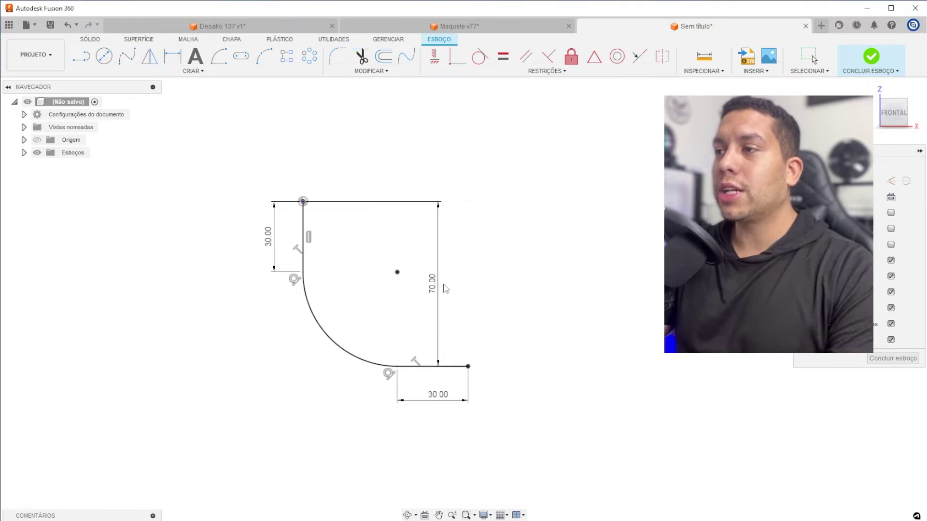
pyautogui.moveTo(540, 299); pyautogui.dragTo(526, 304)
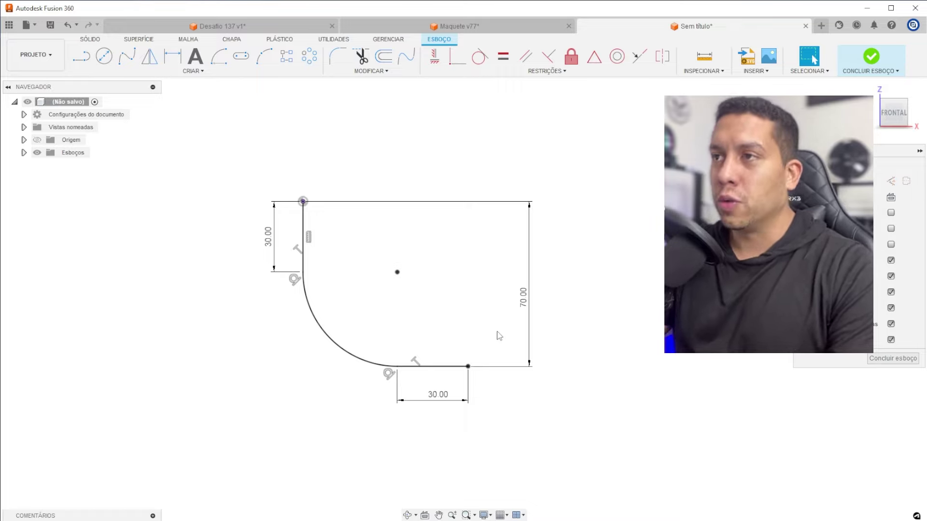
pyautogui.click(164, 72)
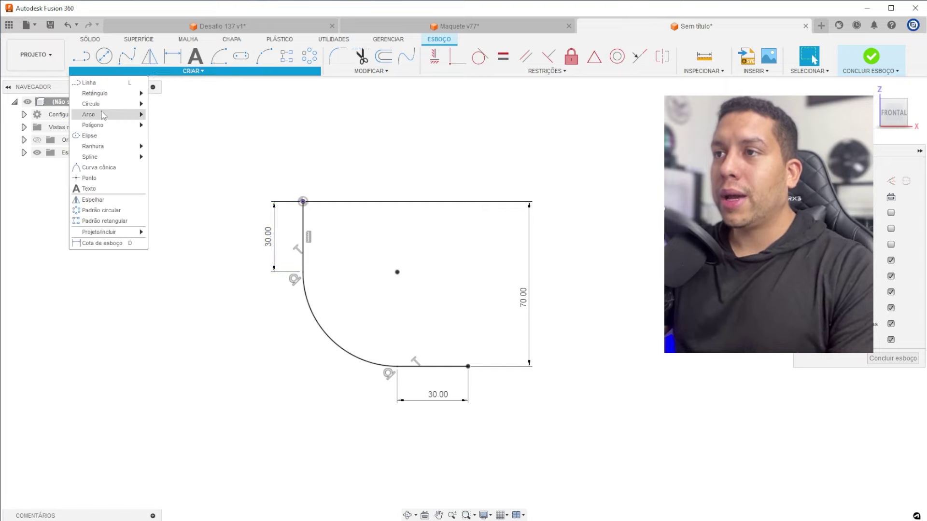
# - Draw a two-point rectangle above the top of the path
pyautogui.moveTo(94, 93)
pyautogui.click(152, 96)
pyautogui.scroll(2, 277, 181)
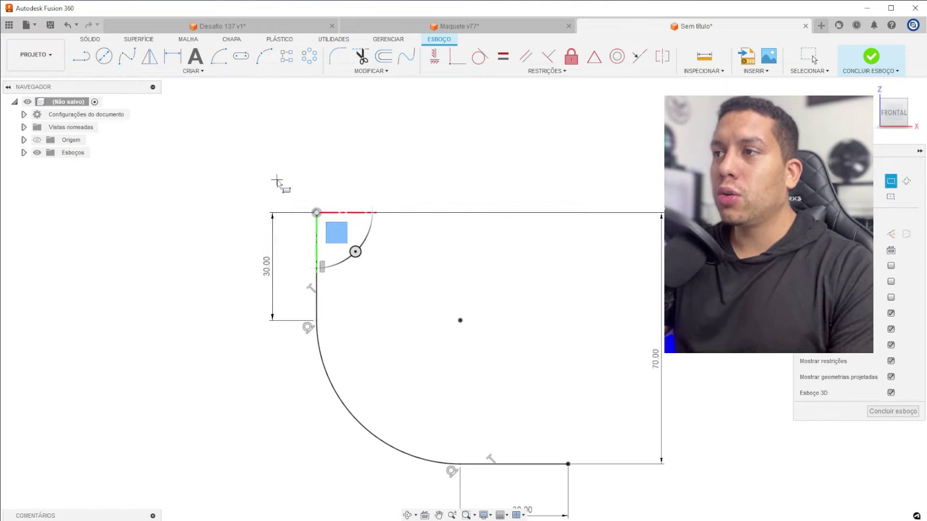
pyautogui.click(224, 212)
pyautogui.click(377, 259)
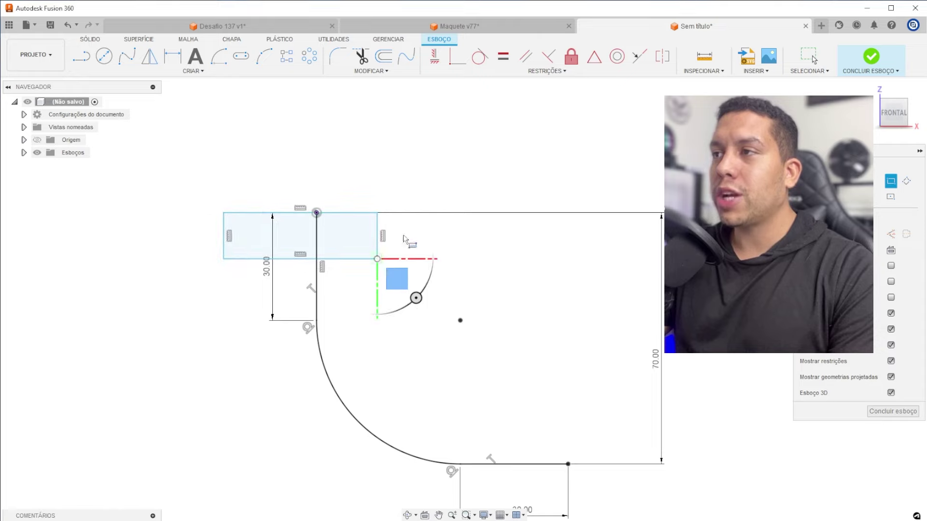
# - Size the rectangle 10 mm tall by 45 mm wide and centre its top edge on the vertical line
pyautogui.press('d')
pyautogui.click(378, 236)
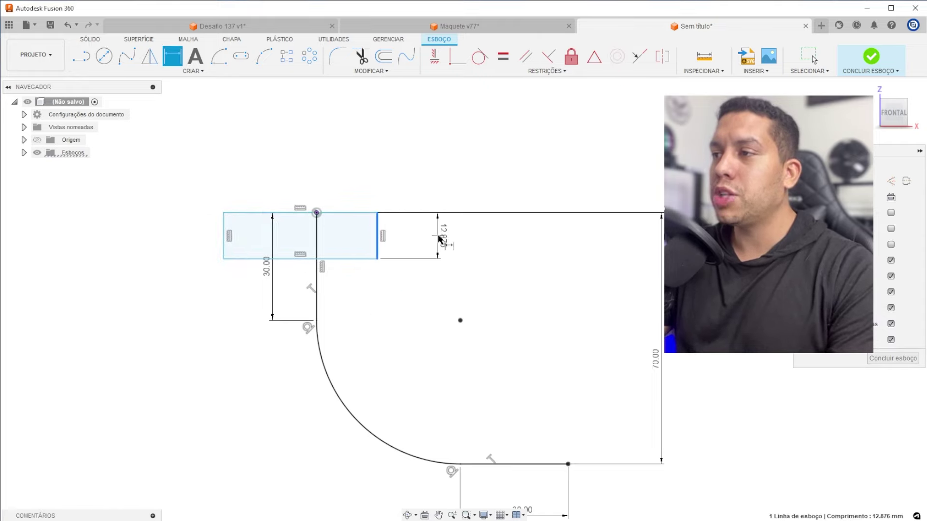
pyautogui.click(445, 239)
pyautogui.write('10')
pyautogui.press('Return')
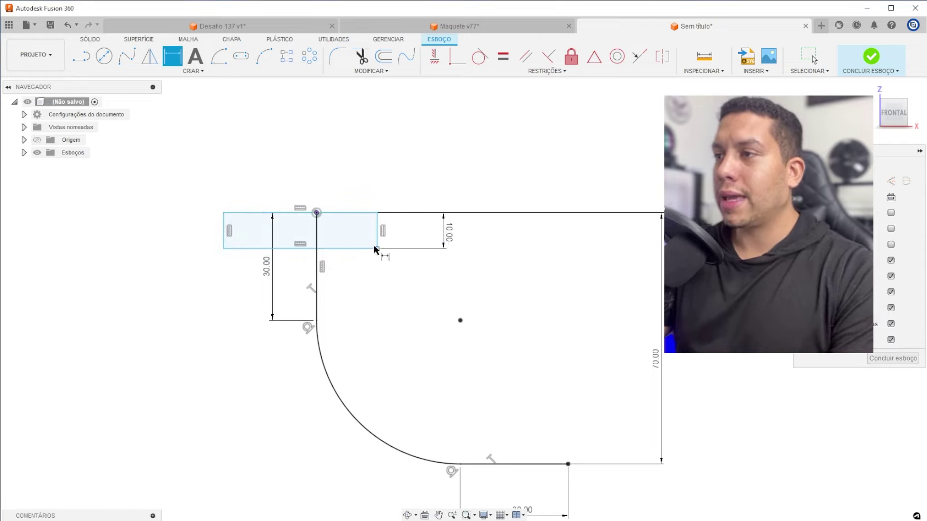
pyautogui.click(373, 247)
pyautogui.click(367, 305)
pyautogui.write('45')
pyautogui.press('Return')
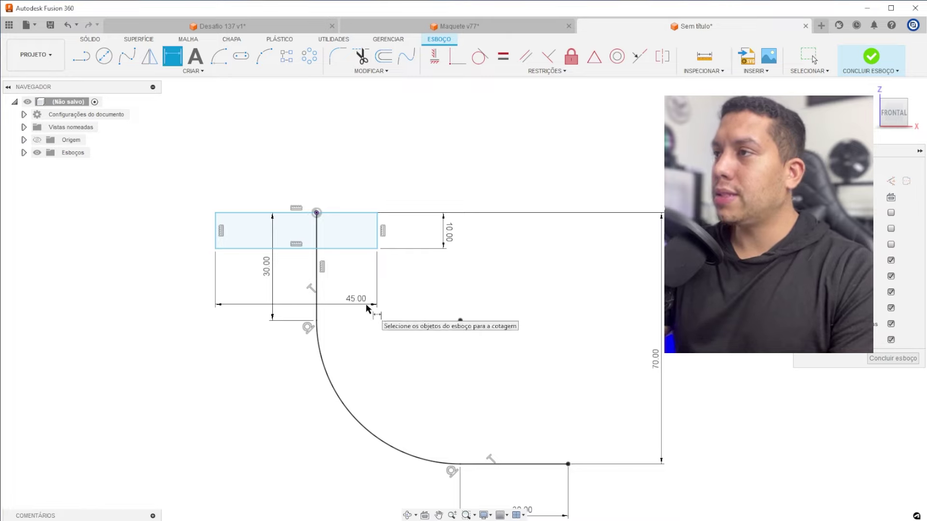
pyautogui.click(457, 56)
pyautogui.click(299, 213)
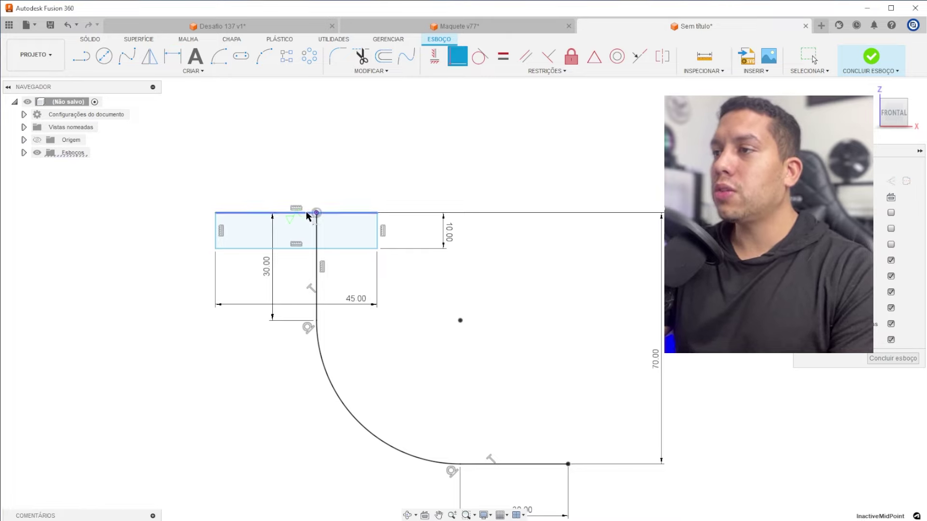
pyautogui.click(316, 212)
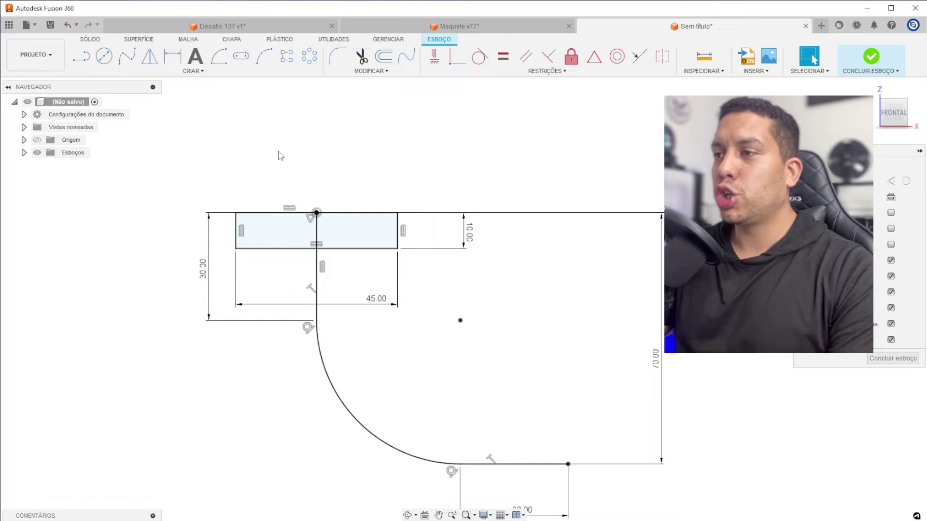
# - Split the rectangle with a vertical line dimensioned 8 mm from the path
pyautogui.press('l')
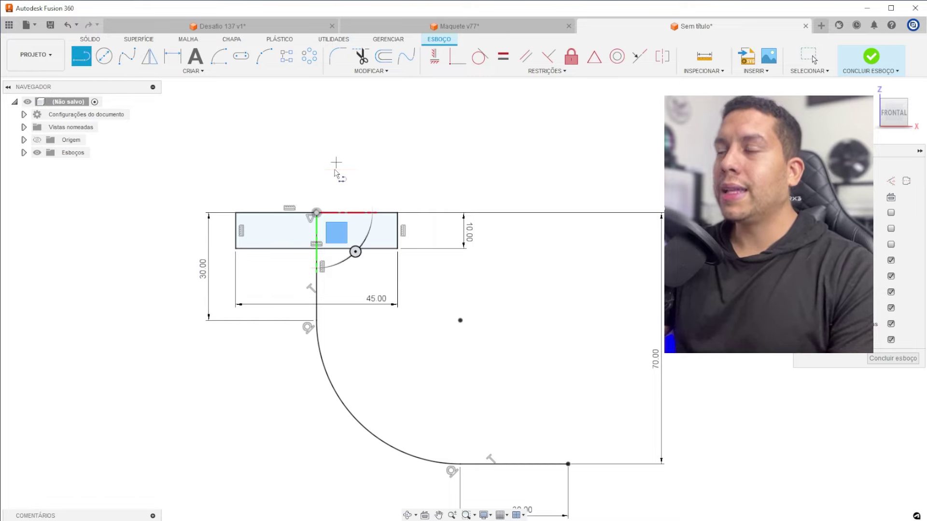
pyautogui.scroll(2, 331, 205)
pyautogui.click(352, 217)
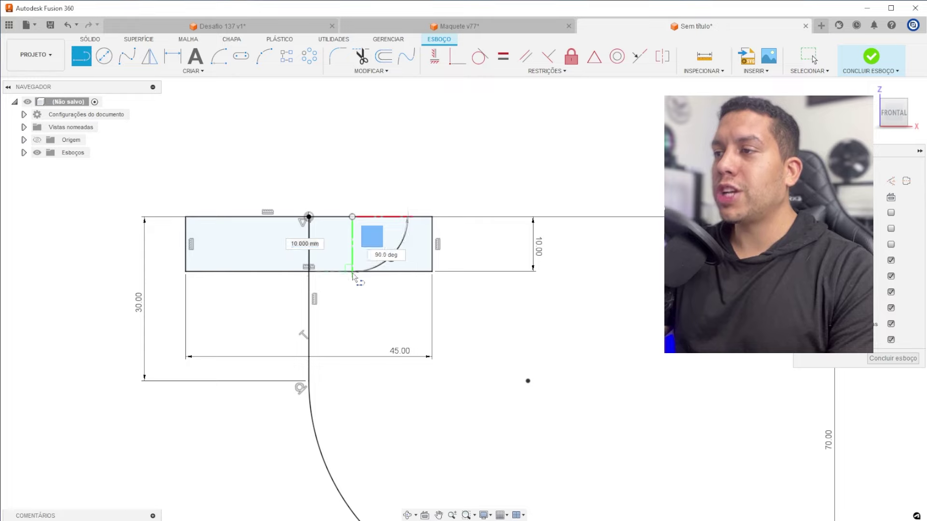
pyautogui.click(352, 271)
pyautogui.press('d')
pyautogui.click(352, 254)
pyautogui.click(289, 242)
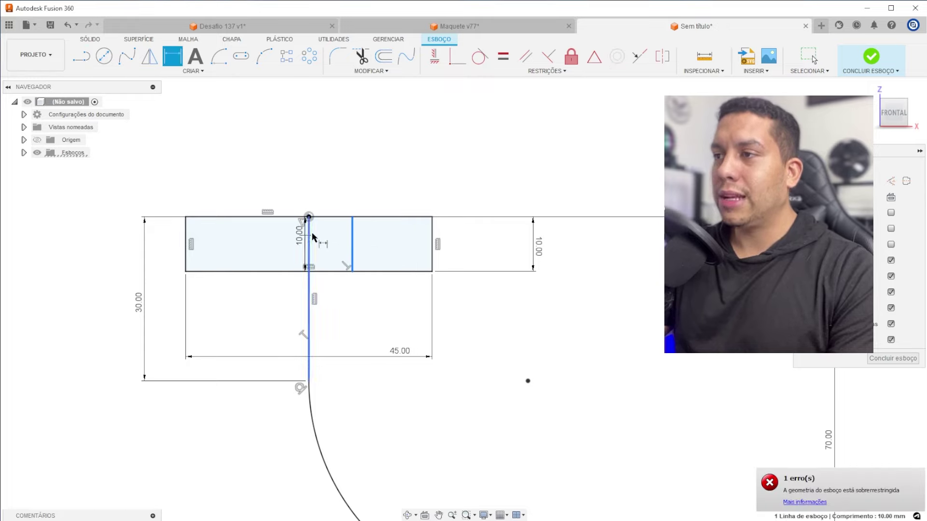
pyautogui.click(333, 182)
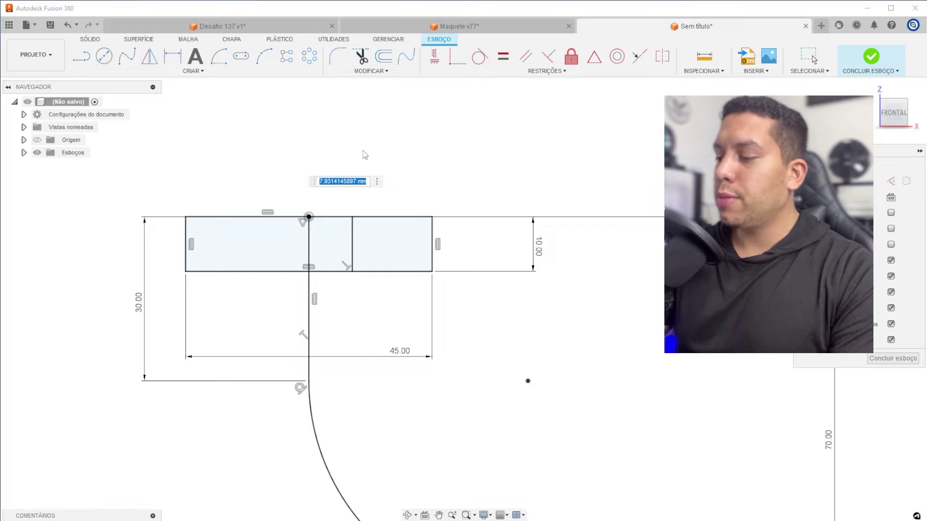
pyautogui.write('8')
pyautogui.press('Return')
# - Select the rectangle's four outer lines
pyautogui.scroll(-2, 359, 183)
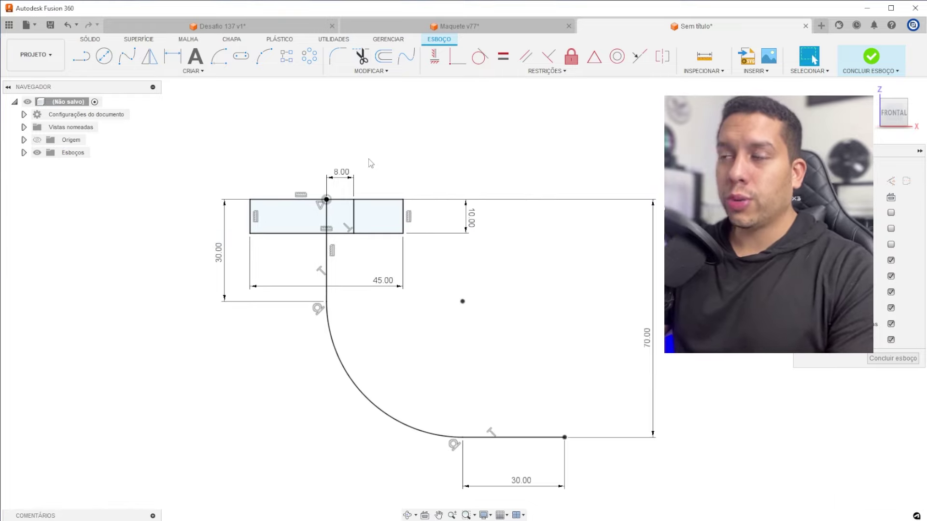
pyautogui.moveTo(360, 205); pyautogui.dragTo(305, 164, button='middle')
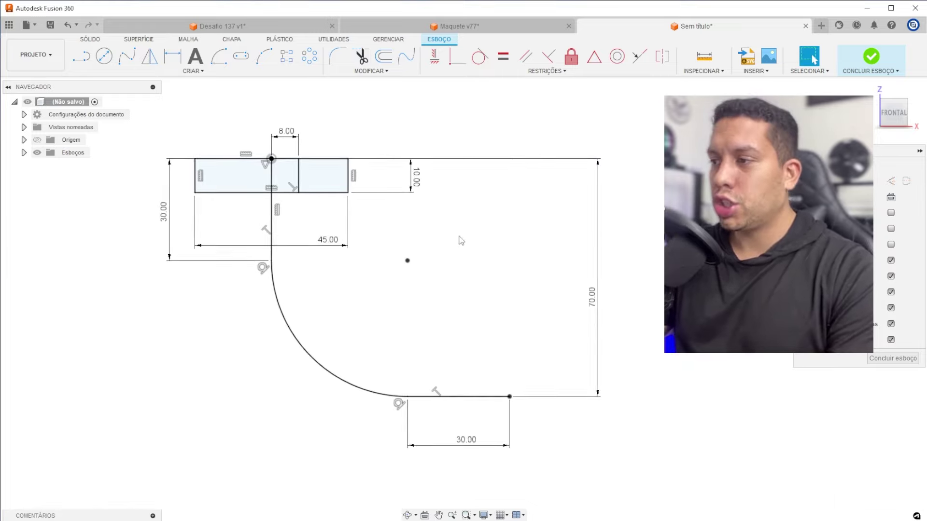
pyautogui.click(317, 193)
pyautogui.doubleClick(317, 193)
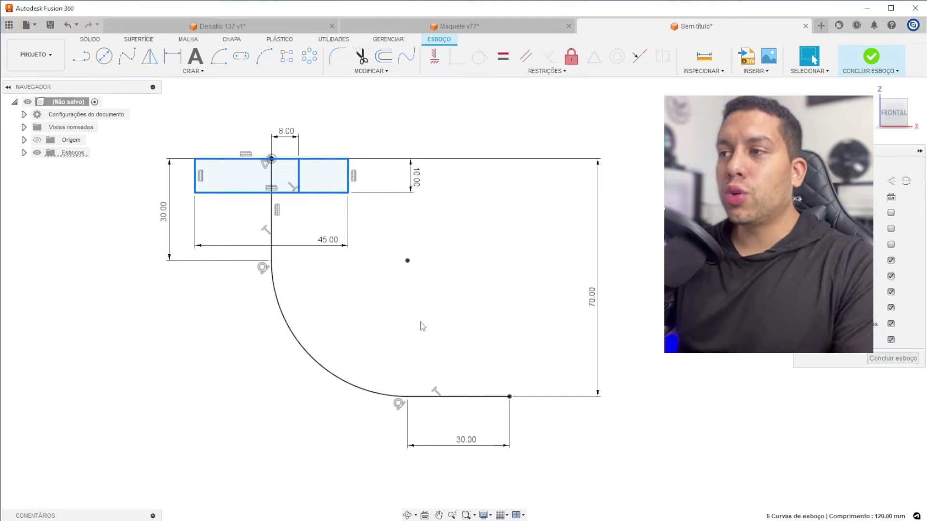
# - Copy, paste and move the rectangle down, then undo the misplaced copy
pyautogui.hotkey('ctrl', 'c')
pyautogui.hotkey('ctrl', 'v')
pyautogui.moveTo(270, 186)
pyautogui.mouseDown()
pyautogui.moveTo(261, 448)
pyautogui.moveTo(328, 398)
pyautogui.moveTo(540, 396)
pyautogui.mouseUp()
pyautogui.scroll(3, 527, 398)
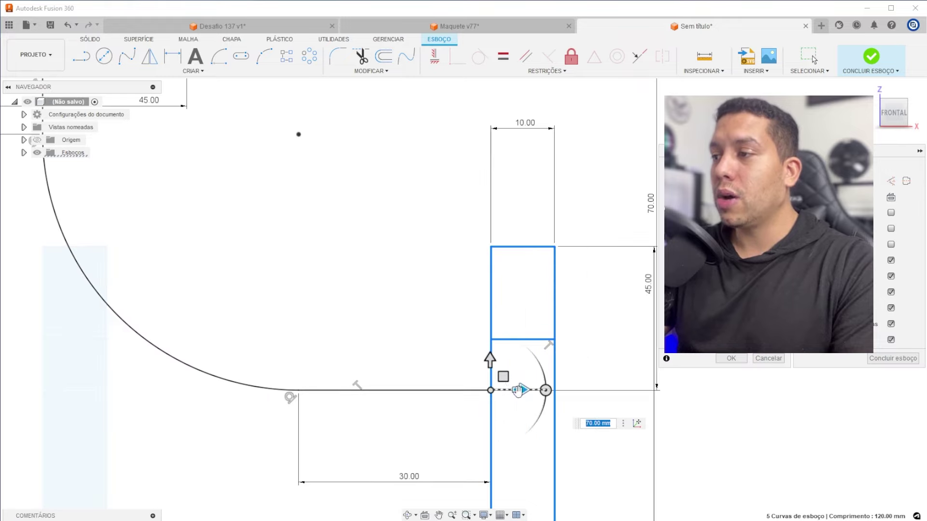
pyautogui.press('Return')
pyautogui.scroll(-2, 441, 298)
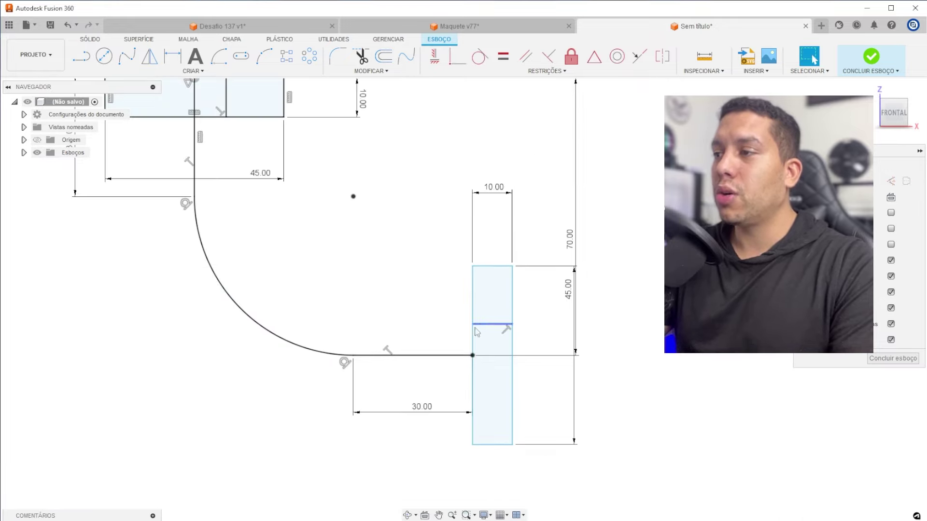
pyautogui.hotkey('ctrl', 'z')
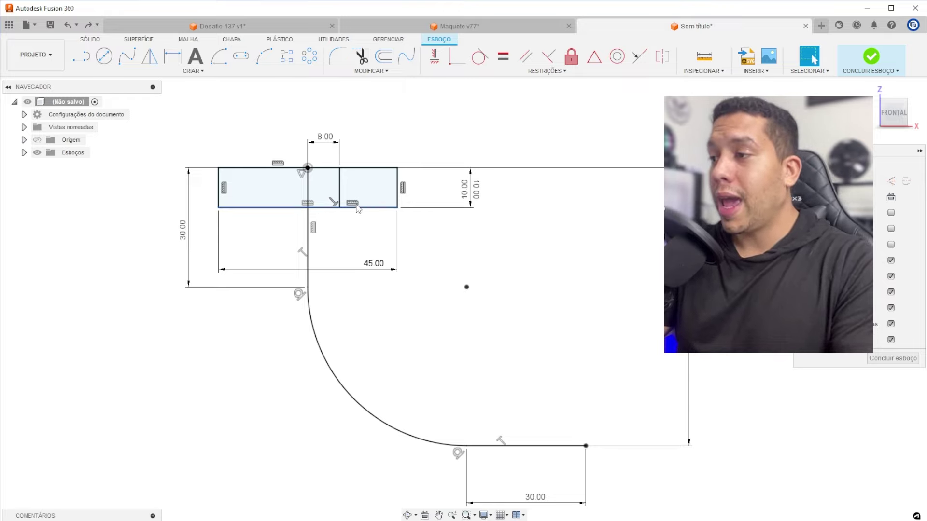
# - Select the rectangle again and move a copy to the lower end of the path
pyautogui.doubleClick(369, 208)
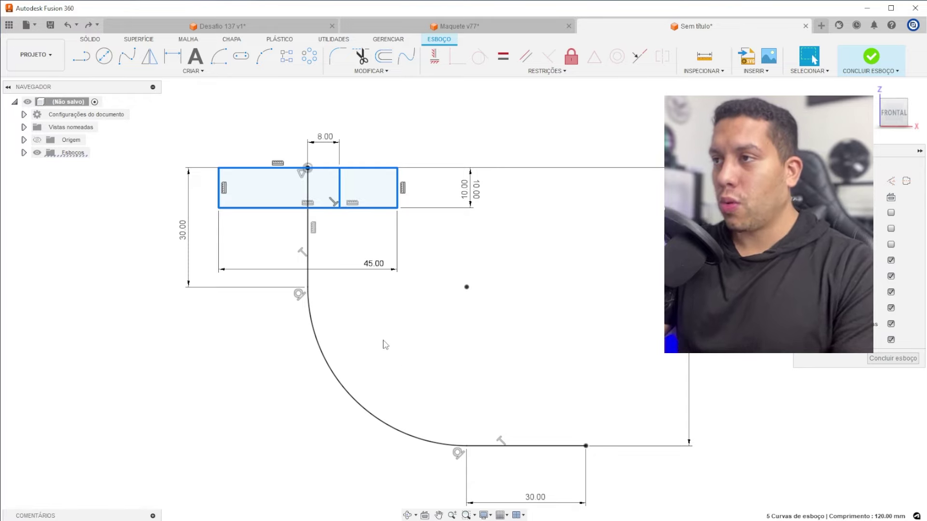
pyautogui.press('m')
pyautogui.moveTo(317, 196)
pyautogui.mouseDown()
pyautogui.moveTo(324, 456)
pyautogui.moveTo(362, 437)
pyautogui.moveTo(589, 471)
pyautogui.mouseUp()
pyautogui.press('Return')
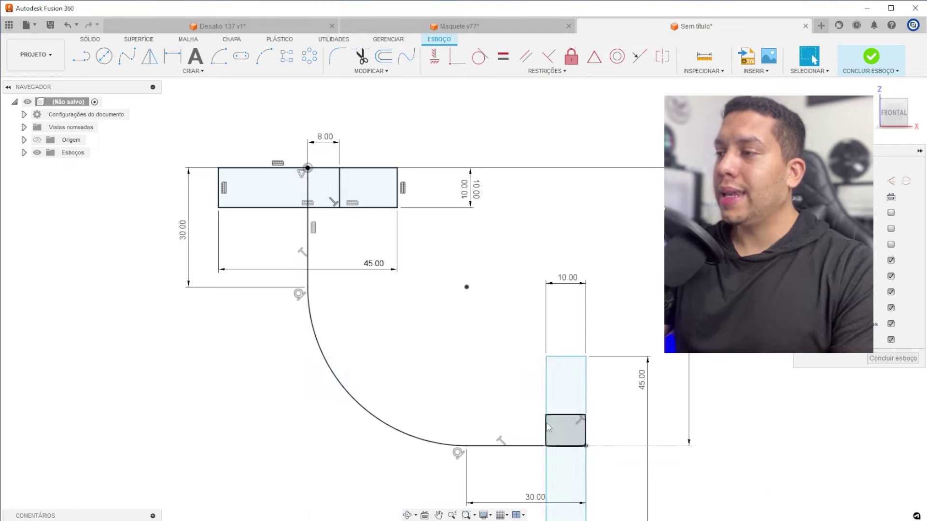
pyautogui.scroll(-2, 485, 286)
pyautogui.moveTo(893, 112)
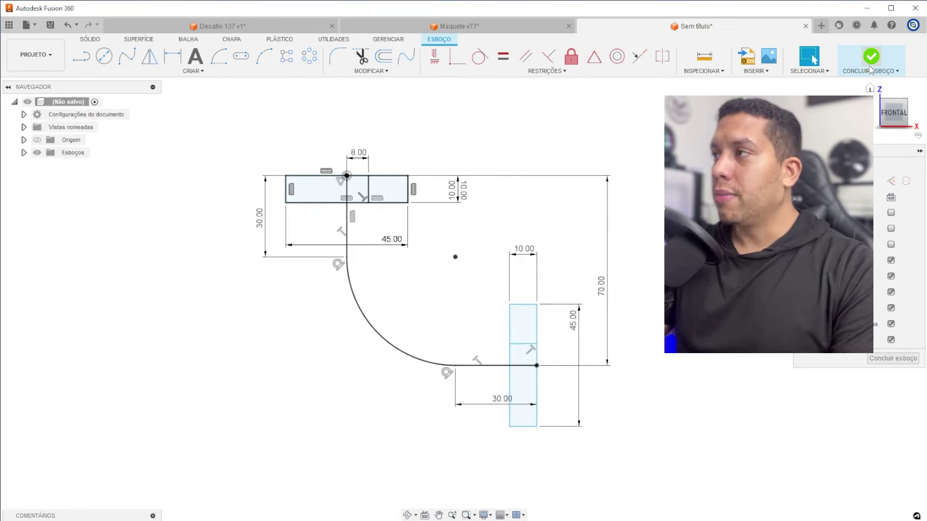
# - Finish the sketch and revolve the top rectangle's right half 360° around the middle line
pyautogui.click(869, 60)
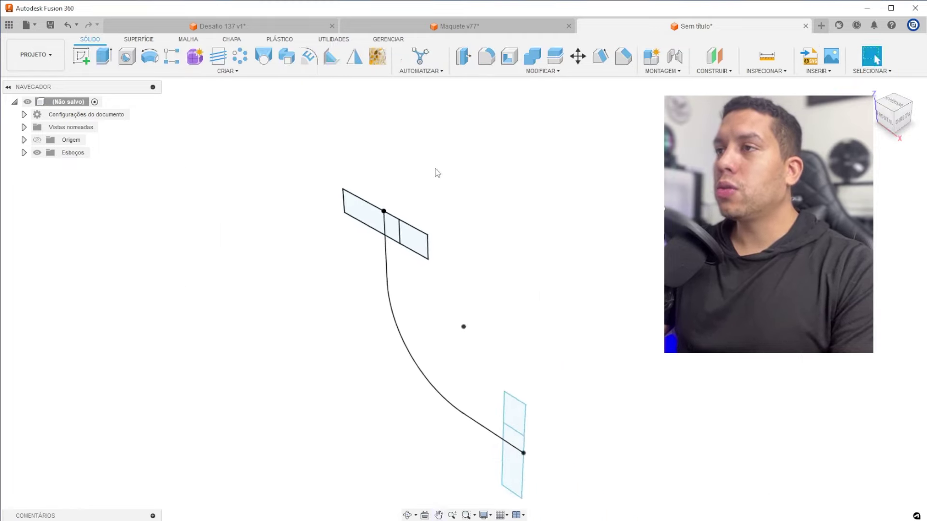
pyautogui.click(150, 56)
pyautogui.click(332, 182)
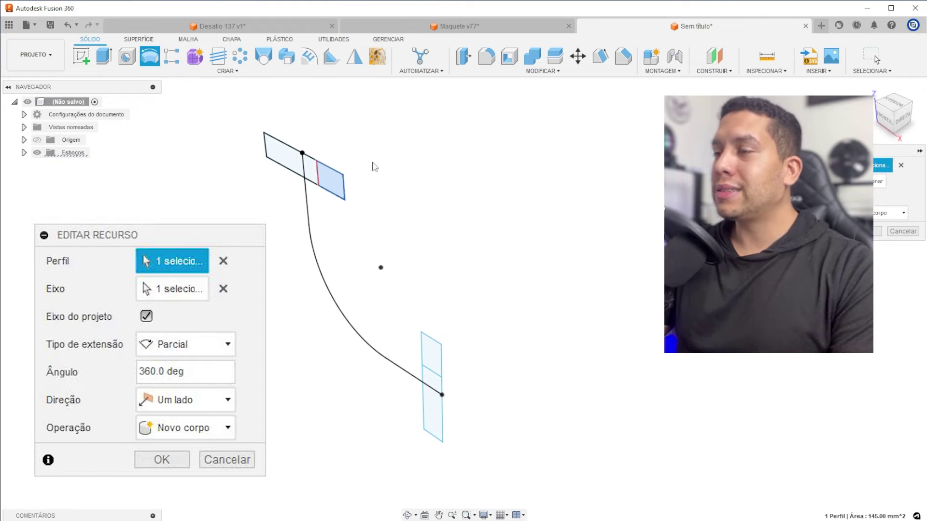
pyautogui.click(879, 181)
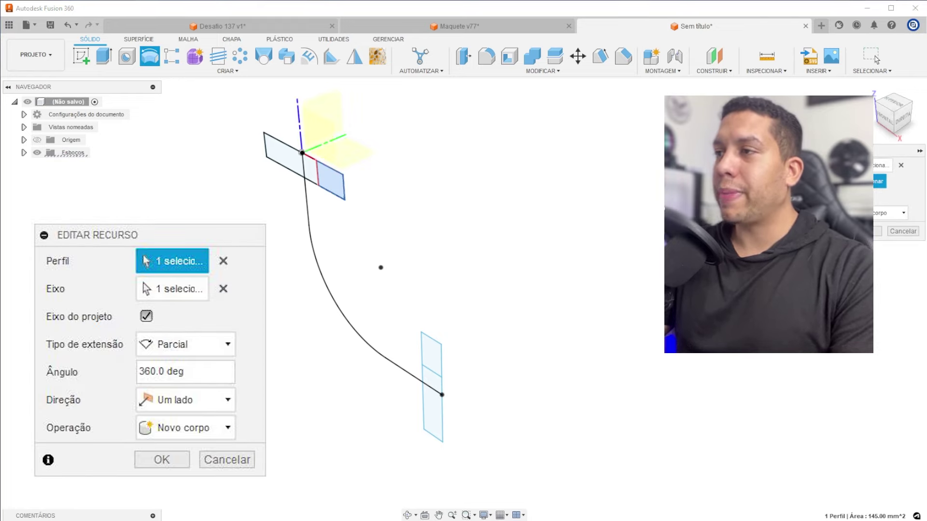
pyautogui.click(309, 203)
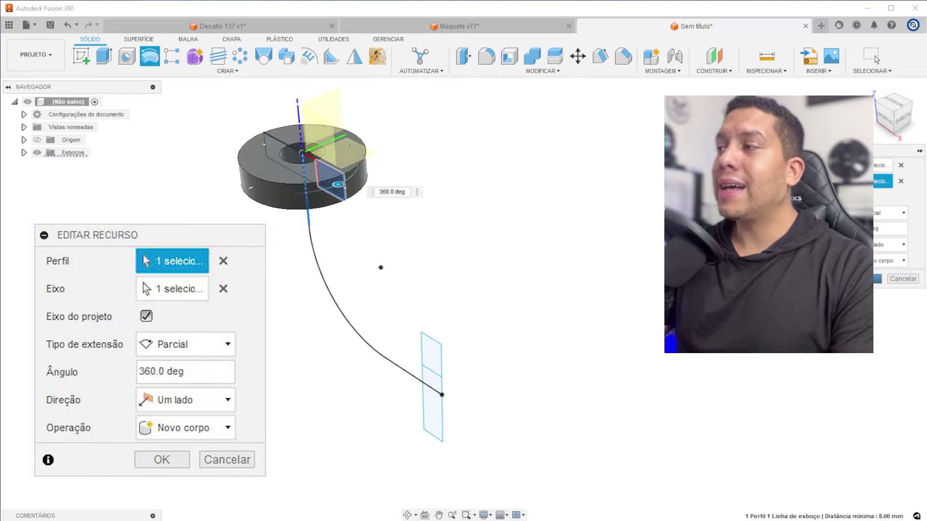
pyautogui.click(864, 279)
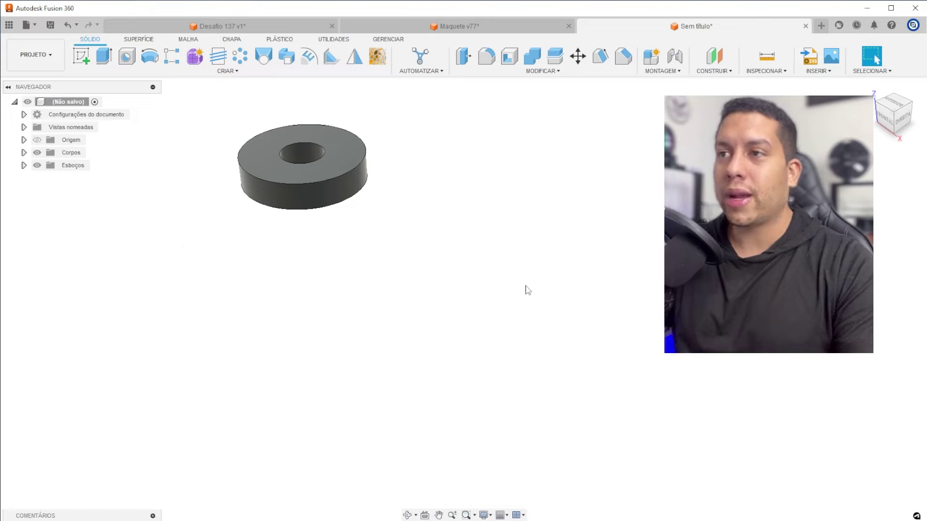
# - Show Esboço1, revolve the lower rectangle's half into a second ring, then hide Esboço1
pyautogui.click(24, 153)
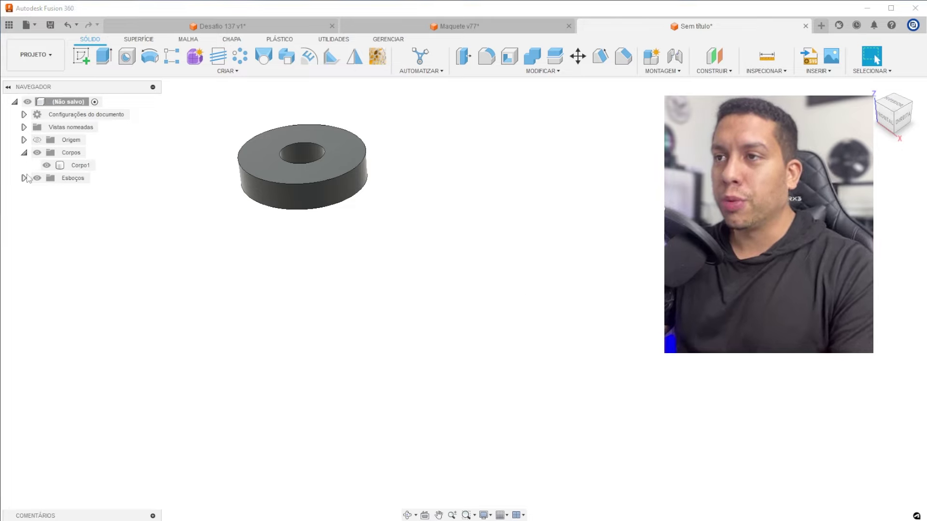
pyautogui.click(46, 190)
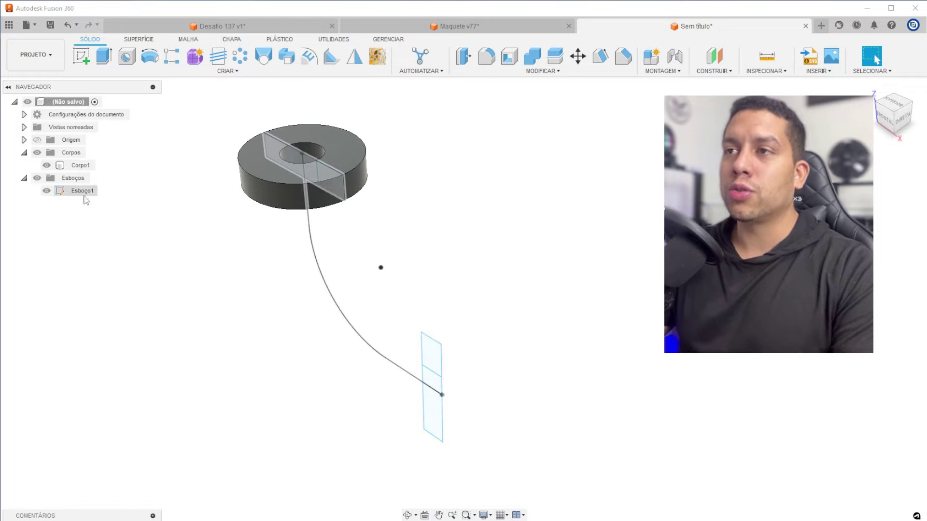
pyautogui.click(150, 62)
pyautogui.click(431, 354)
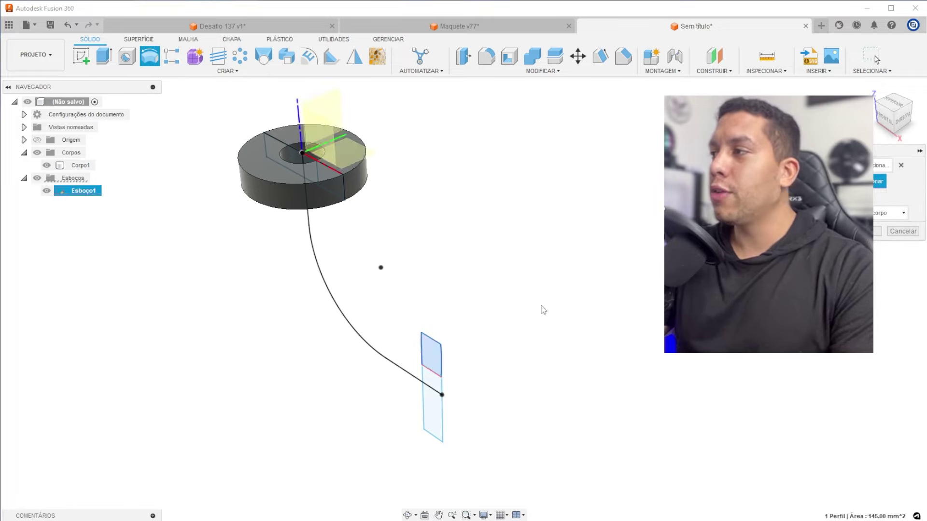
pyautogui.click(438, 389)
pyautogui.press('Return')
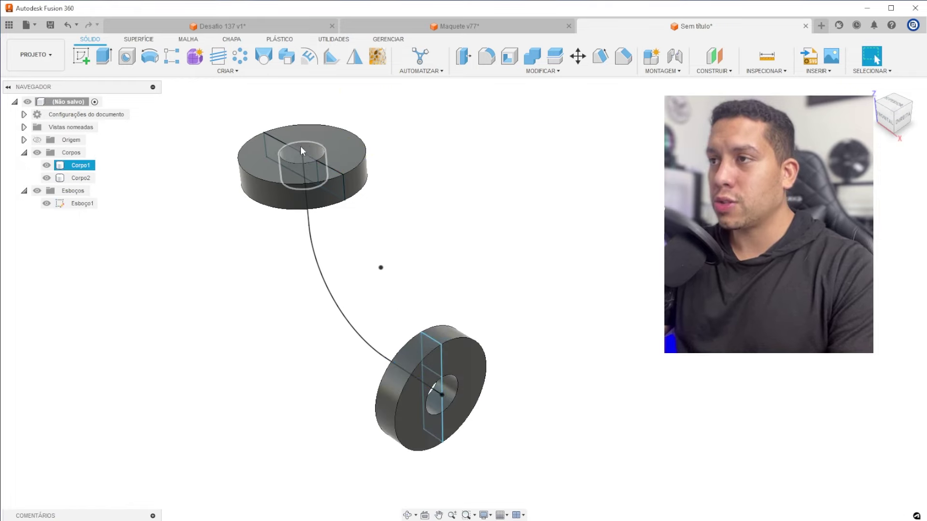
pyautogui.click(46, 204)
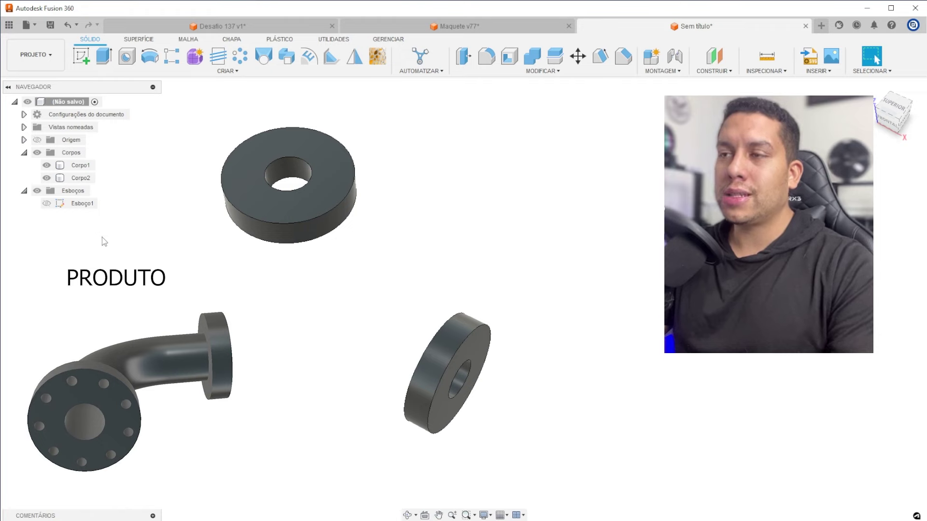
pyautogui.click(76, 64)
# - On the top ring's face, sketch a 25 mm circle at the ring centre and finish Esboço2
pyautogui.click(269, 147)
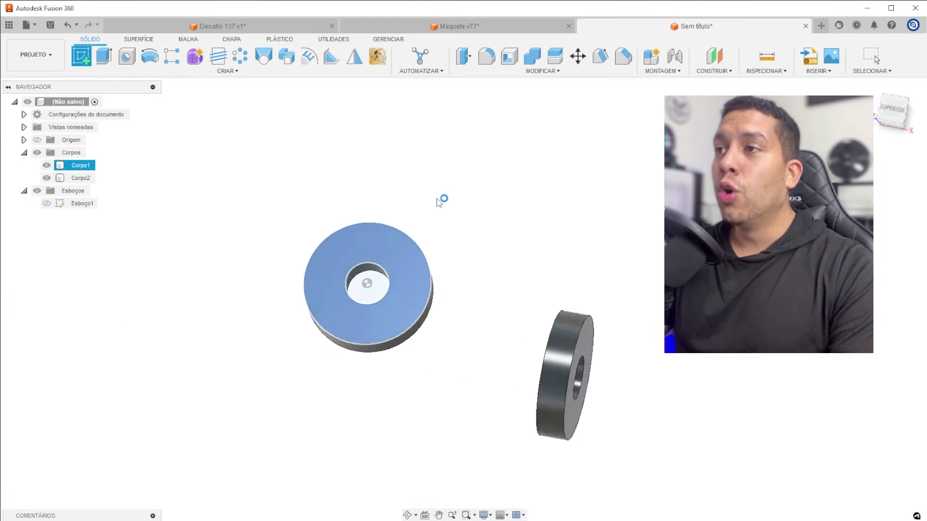
pyautogui.scroll(2, 392, 189)
pyautogui.press('c')
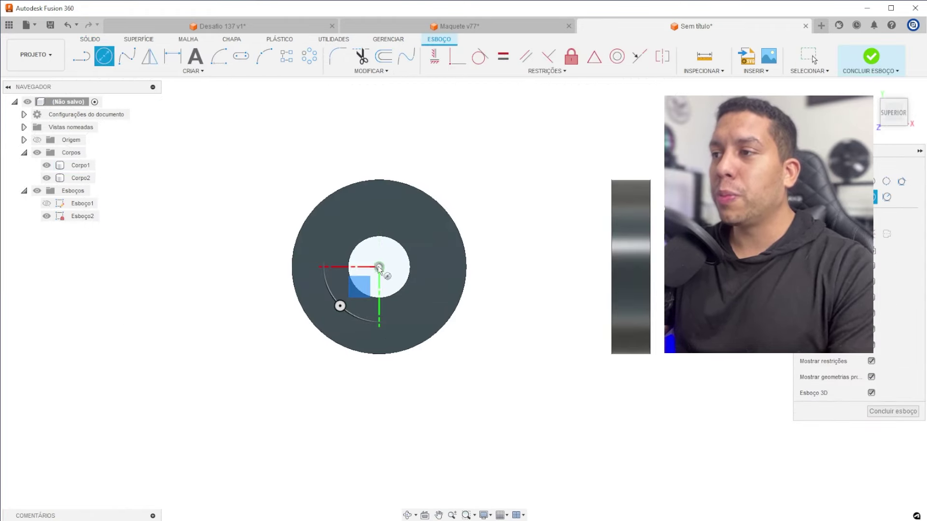
pyautogui.click(379, 267)
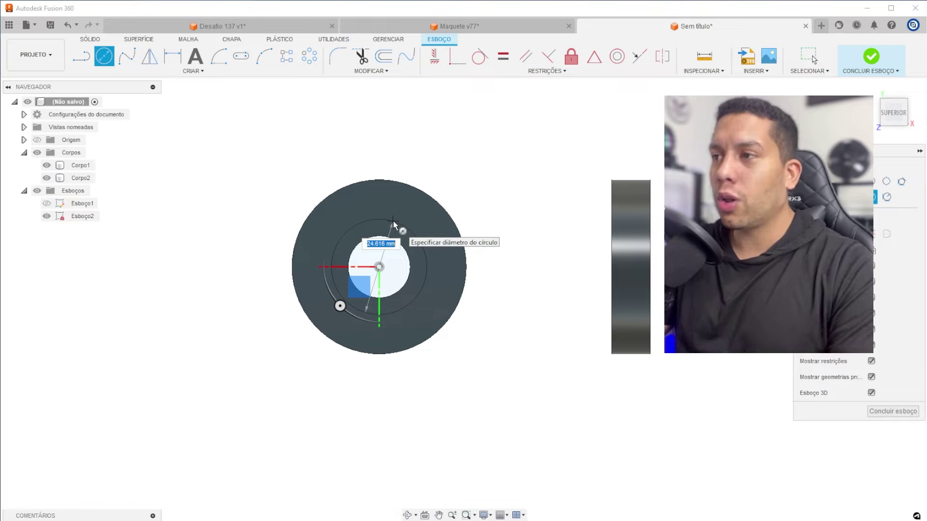
pyautogui.write('25')
pyautogui.press('Return')
pyautogui.press('Escape')
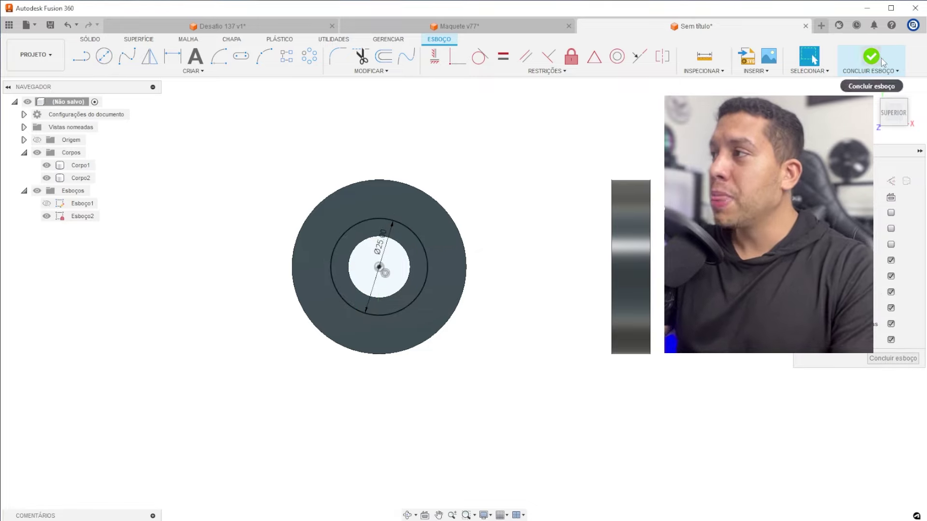
pyautogui.click(878, 59)
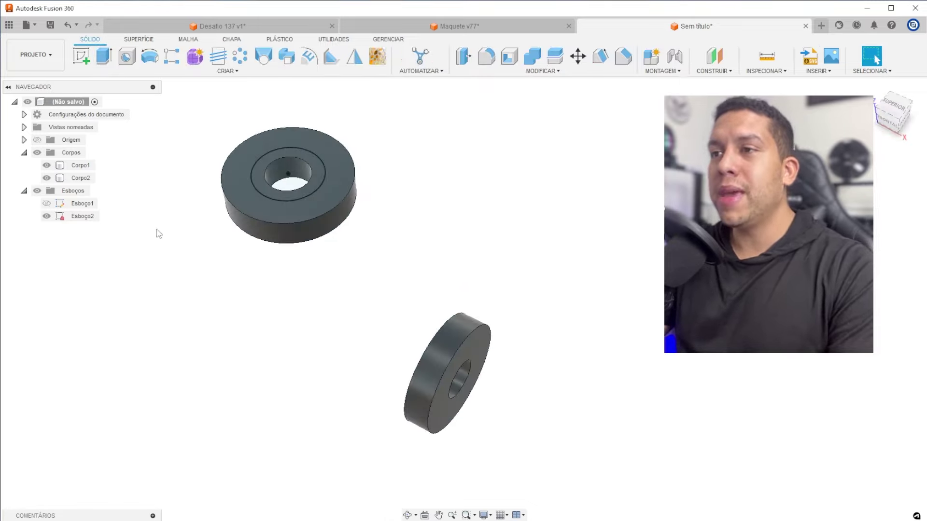
# - Sweep the ring profile between the circles along Esboço1's curved path, joining it to the flanges
pyautogui.click(46, 204)
pyautogui.scroll(-3, 174, 265)
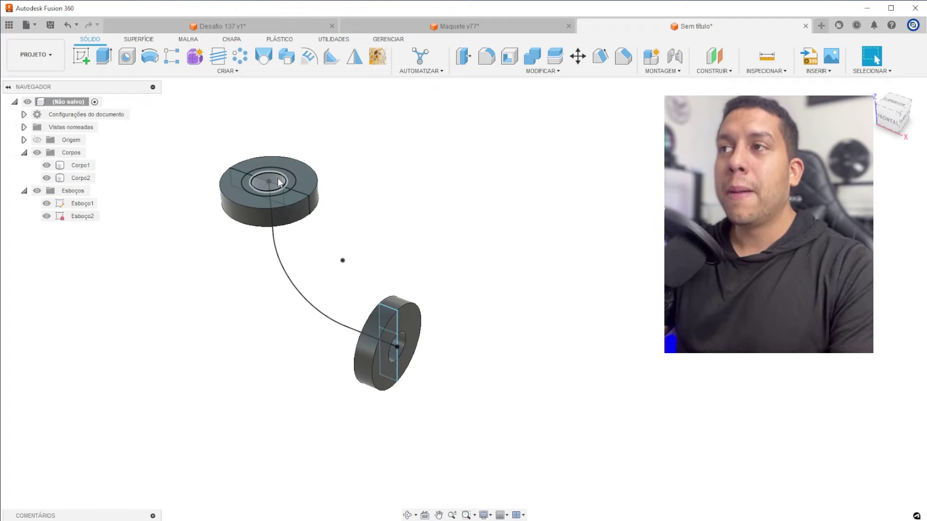
pyautogui.click(287, 58)
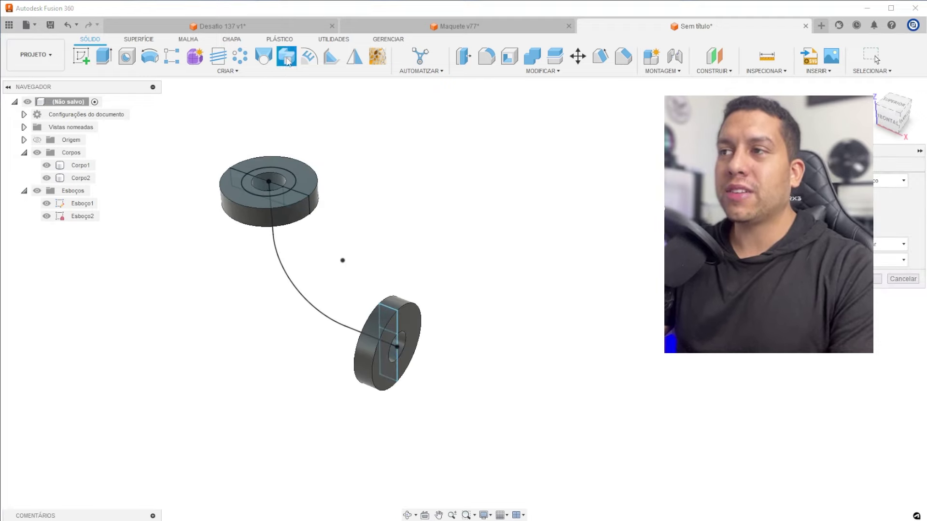
pyautogui.click(283, 183)
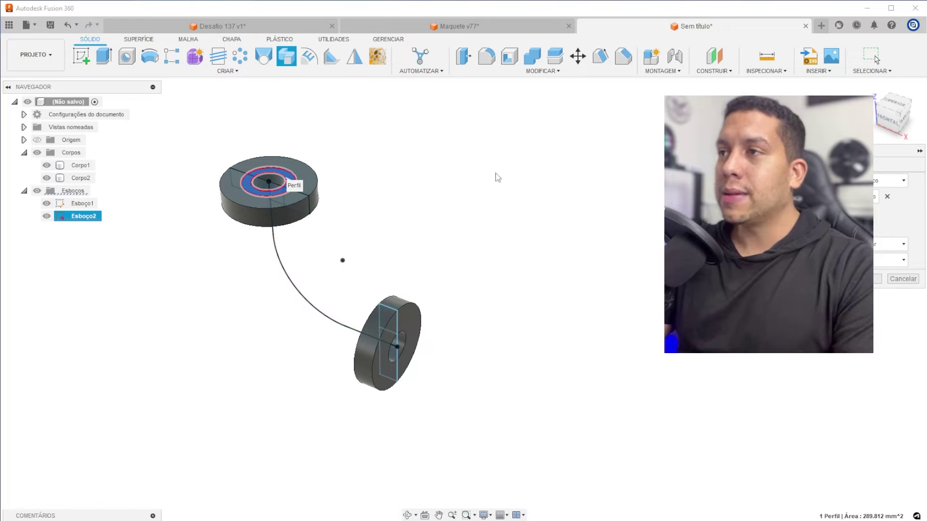
pyautogui.click(279, 260)
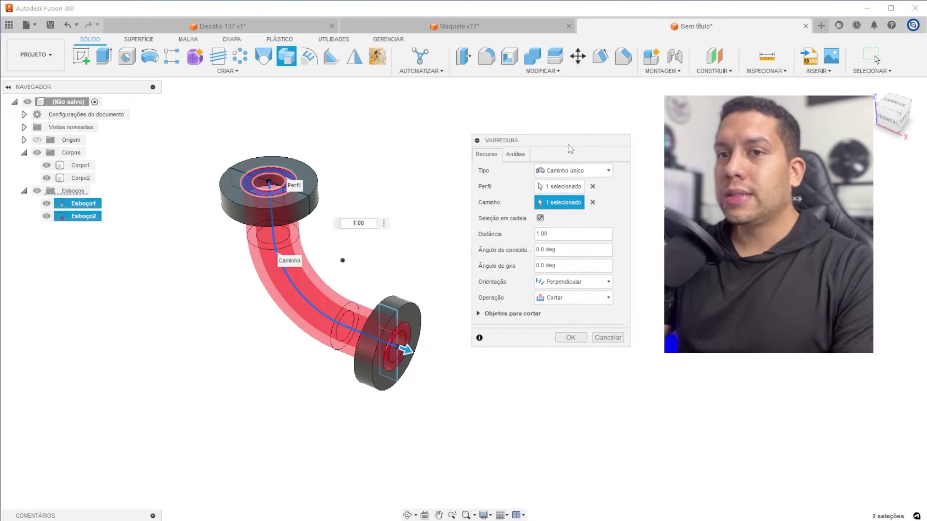
pyautogui.click(570, 297)
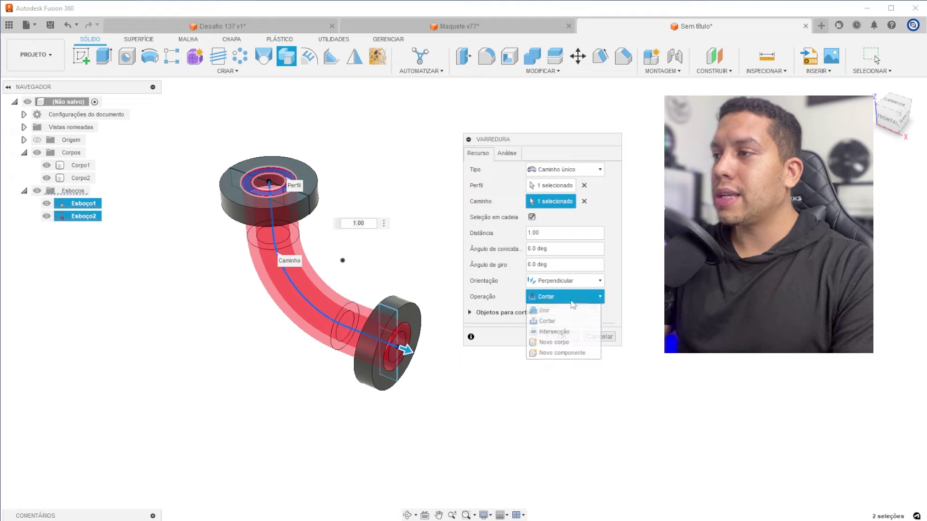
pyautogui.click(550, 311)
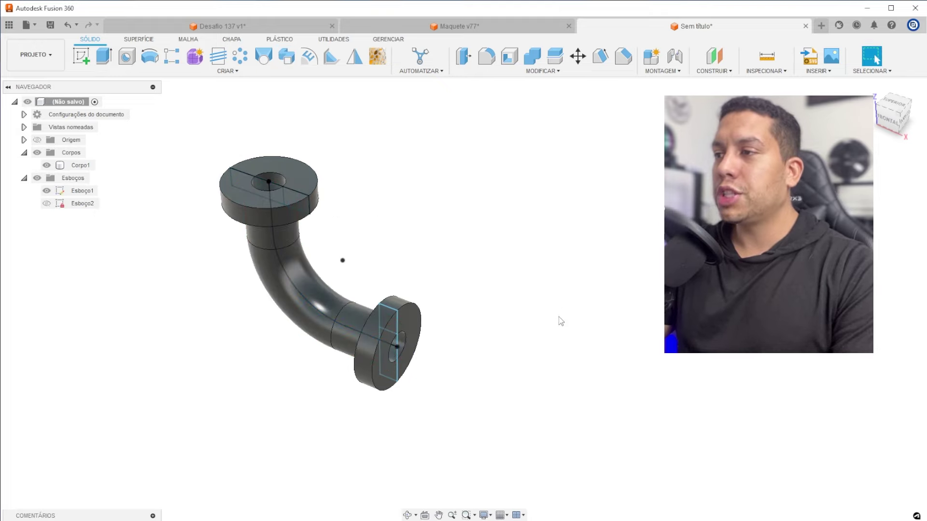
# - Add an XZ-plane section analysis and orbit to inspect the hollow cross-section
pyautogui.keyDown('shift'); pyautogui.moveTo(463, 302); pyautogui.dragTo(447, 269, button='middle'); pyautogui.keyUp('shift')
pyautogui.click(756, 71)
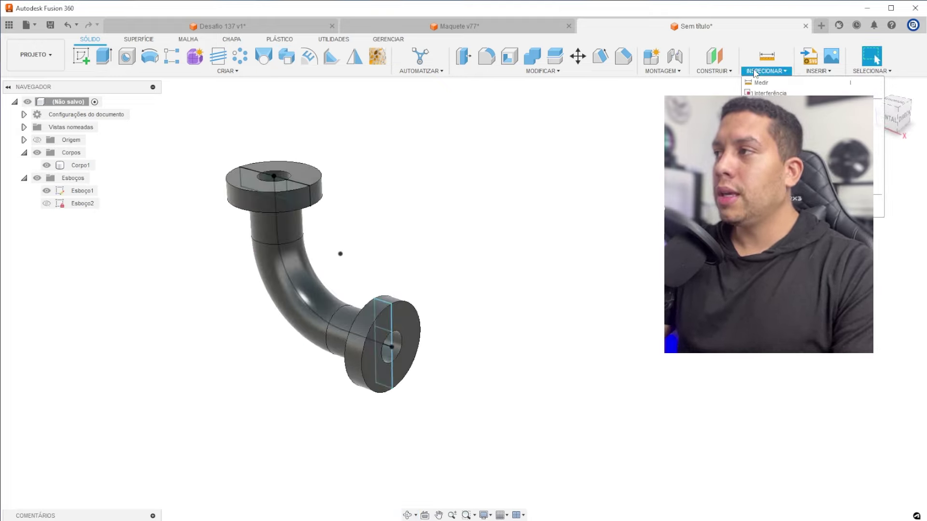
pyautogui.click(772, 190)
pyautogui.click(299, 167)
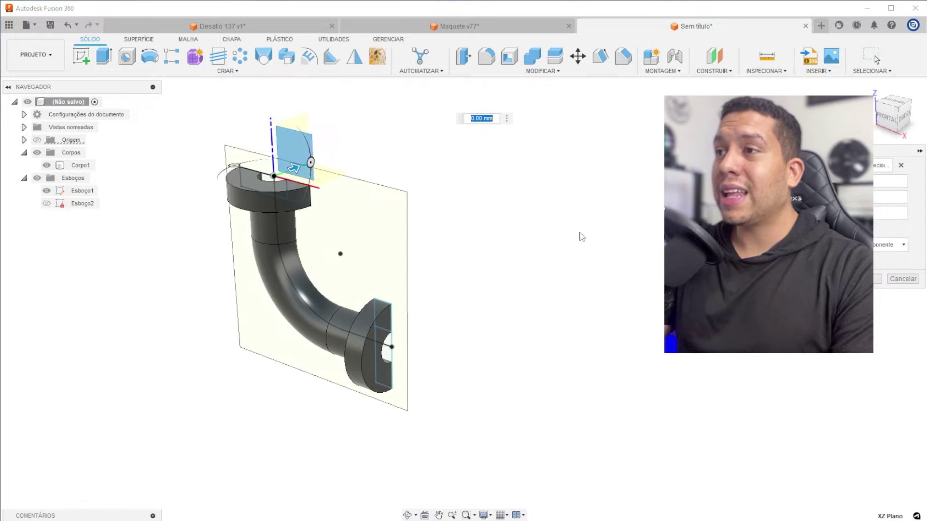
pyautogui.press('Return')
pyautogui.moveTo(537, 253)
pyautogui.keyDown('shift'); pyautogui.mouseDown(button='middle')
pyautogui.moveTo(350, 242)
pyautogui.moveTo(374, 225)
pyautogui.mouseUp(button='middle'); pyautogui.keyUp('shift')
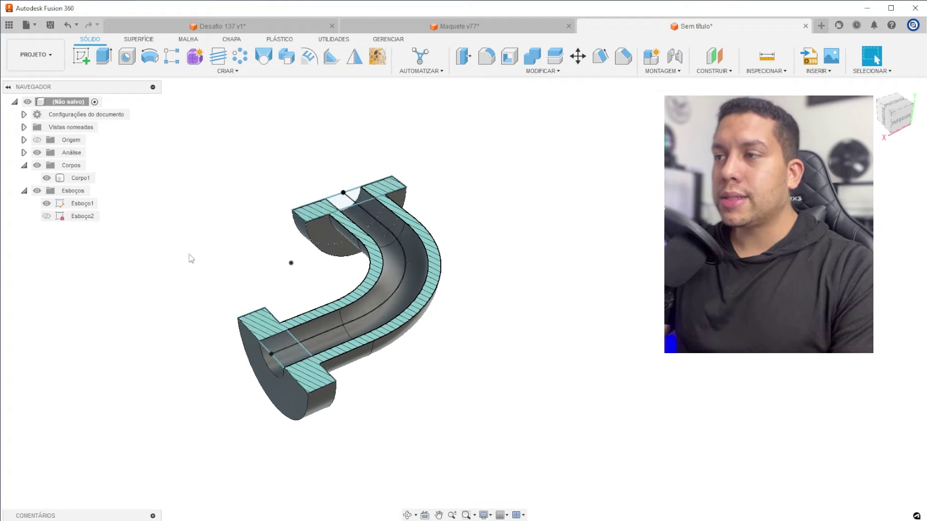
pyautogui.keyDown('shift'); pyautogui.moveTo(189, 256); pyautogui.dragTo(291, 236, button='middle'); pyautogui.keyUp('shift')
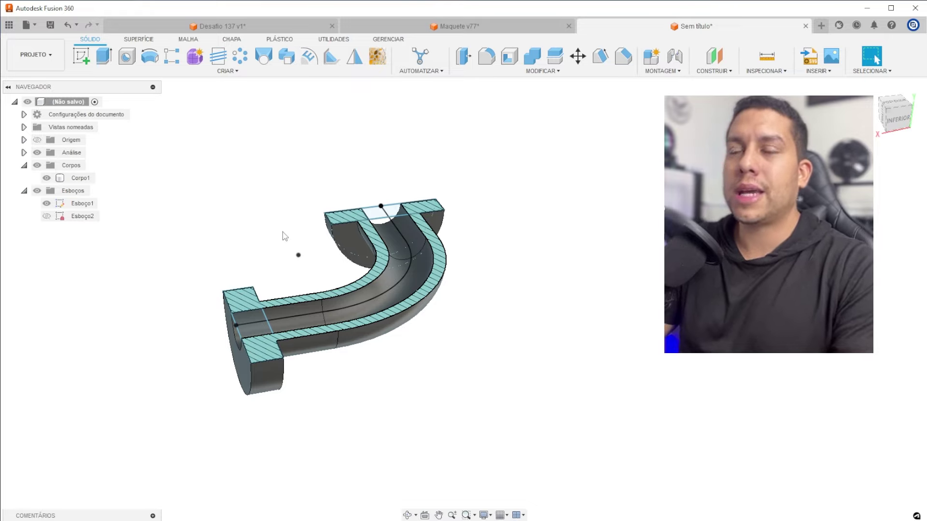
# - Hide Esboço1 and the section analysis to show the full pipe
pyautogui.click(47, 203)
pyautogui.keyDown('shift'); pyautogui.moveTo(221, 215); pyautogui.dragTo(113, 212, button='middle'); pyautogui.keyUp('shift')
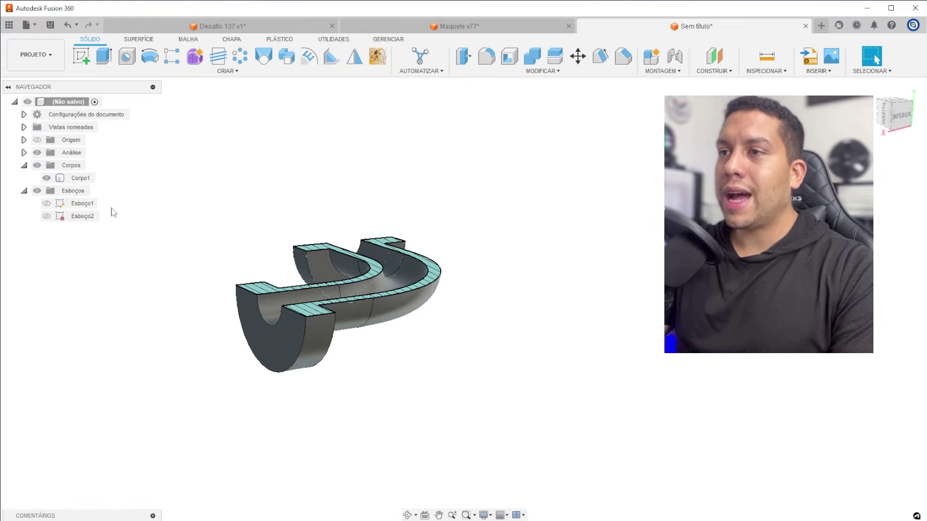
pyautogui.click(38, 152)
pyautogui.moveTo(312, 169)
pyautogui.keyDown('shift'); pyautogui.mouseDown(button='middle')
pyautogui.moveTo(355, 268)
pyautogui.moveTo(362, 176)
pyautogui.moveTo(381, 175)
pyautogui.moveTo(362, 141)
pyautogui.mouseUp(button='middle'); pyautogui.keyUp('shift')
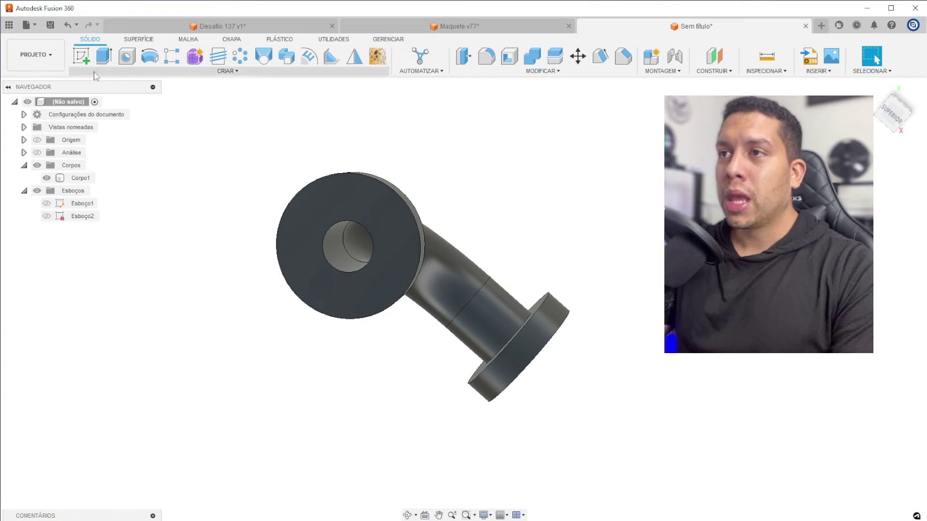
pyautogui.moveTo(82, 57)
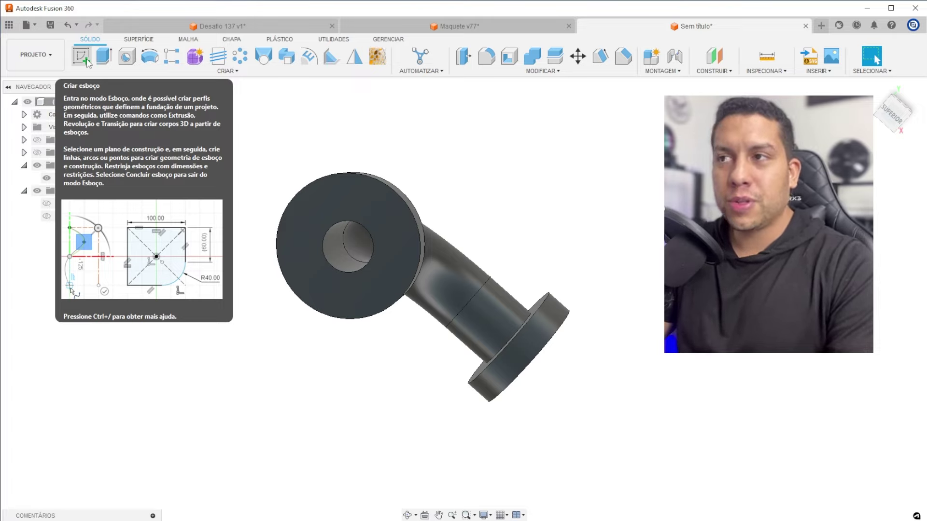
# - Start a sketch on the flange face and draw a vertical line up from its centre
pyautogui.click(81, 61)
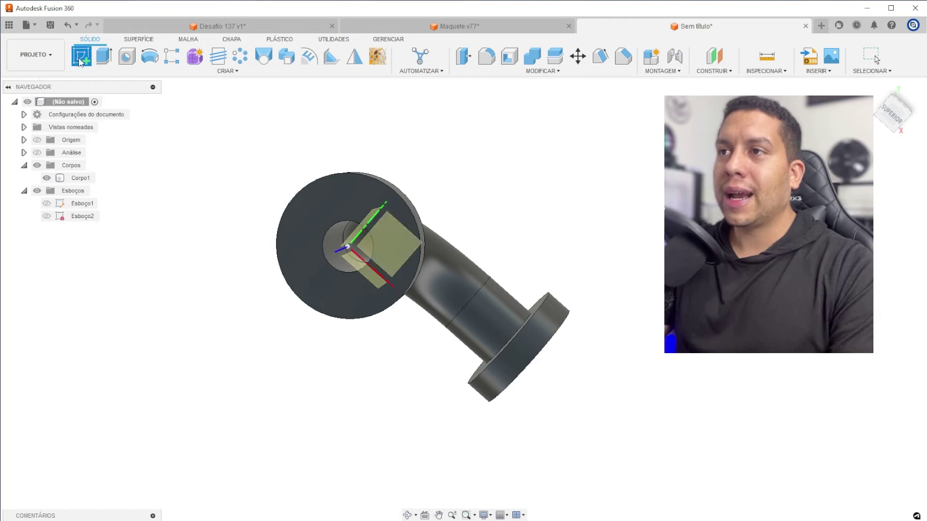
pyautogui.click(347, 187)
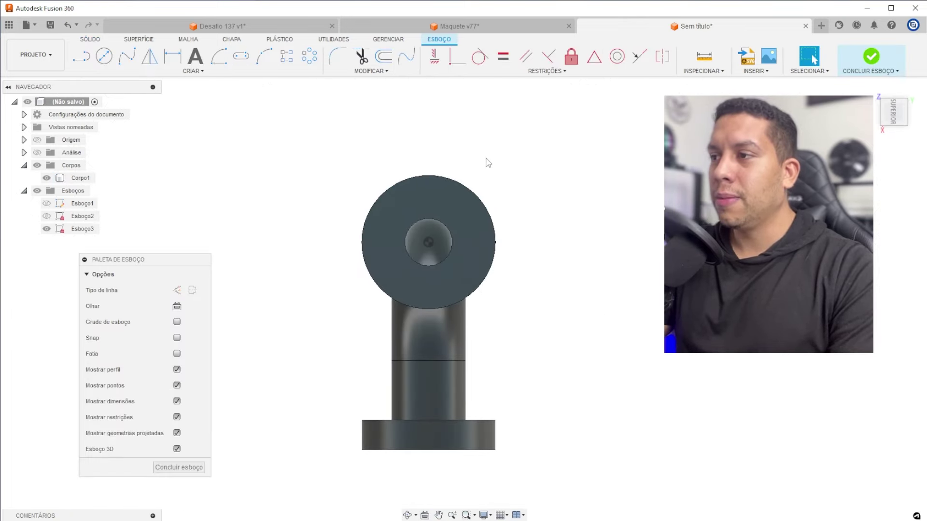
pyautogui.press('l')
pyautogui.click(429, 242)
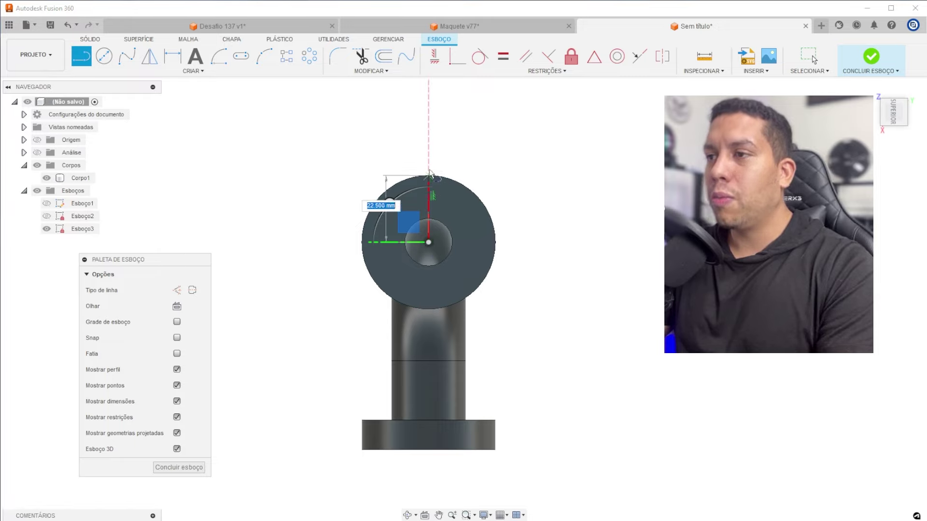
pyautogui.click(428, 141)
pyautogui.press('Escape')
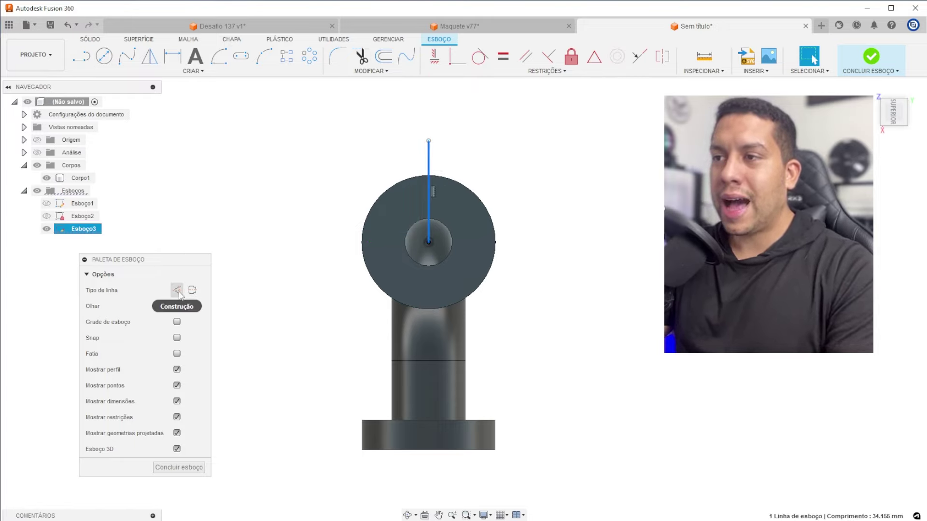
# - Convert the line to construction and orbit to view where the pipe meets the flange
pyautogui.click(178, 291)
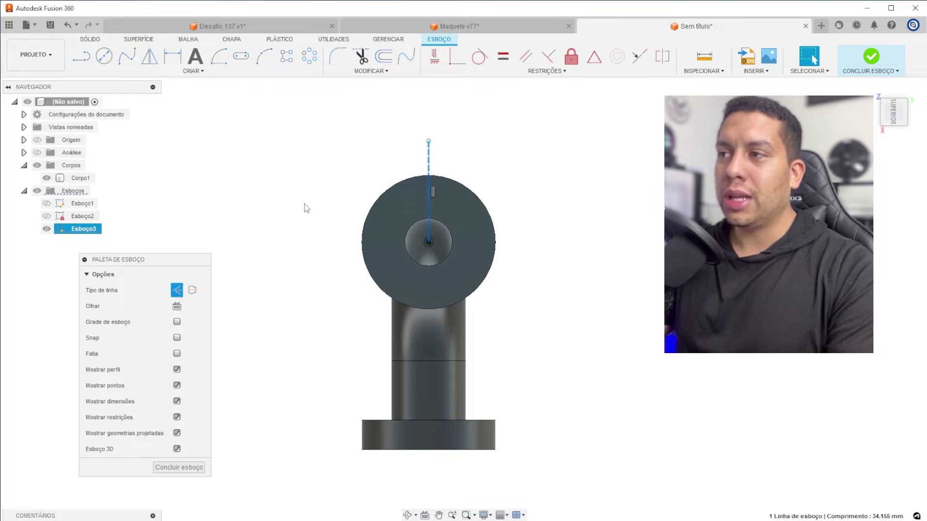
pyautogui.click(306, 207)
pyautogui.scroll(3, 487, 169)
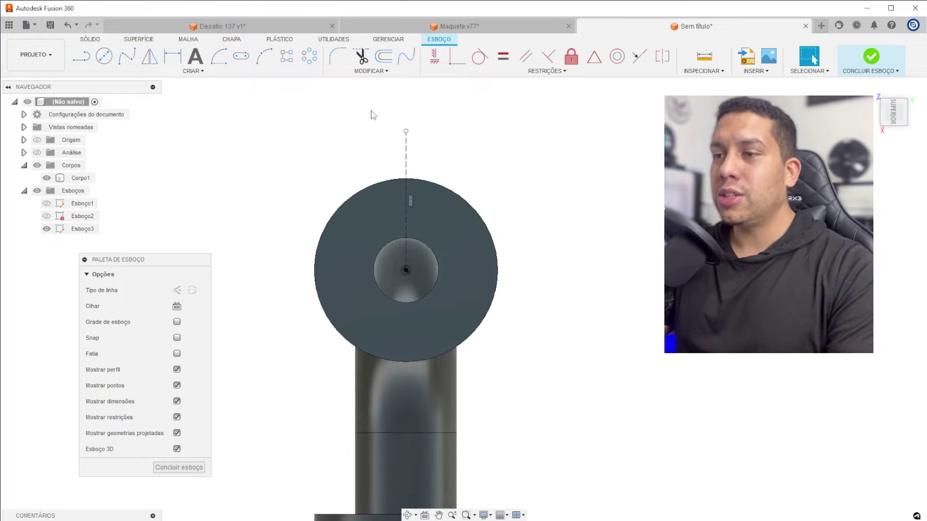
pyautogui.keyDown('shift'); pyautogui.moveTo(371, 114); pyautogui.dragTo(526, 227, button='middle'); pyautogui.keyUp('shift')
pyautogui.moveTo(339, 208)
pyautogui.keyDown('shift'); pyautogui.mouseDown(button='middle')
pyautogui.moveTo(445, 166)
pyautogui.moveTo(458, 182)
pyautogui.mouseUp(button='middle'); pyautogui.keyUp('shift')
# - Project the pipe-to-flange edge into the sketch and make it construction geometry
pyautogui.press('p')
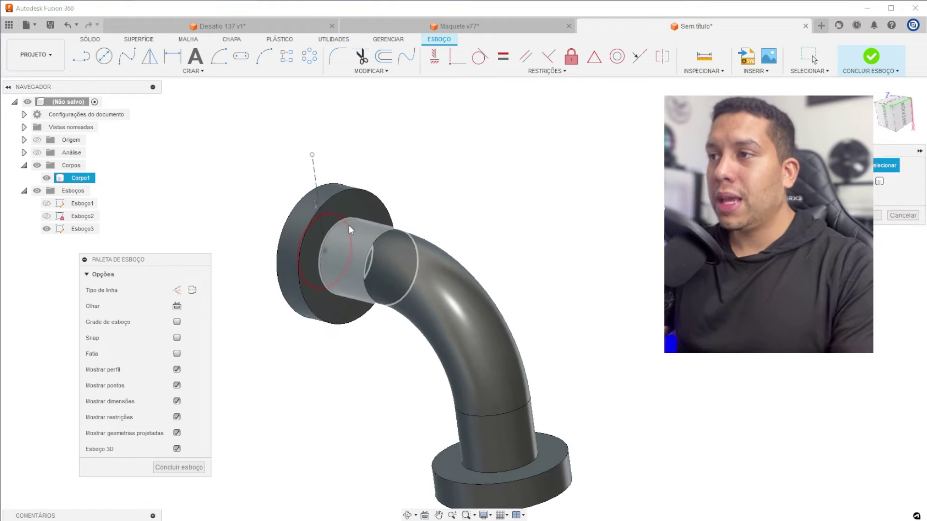
pyautogui.click(345, 221)
pyautogui.click(877, 216)
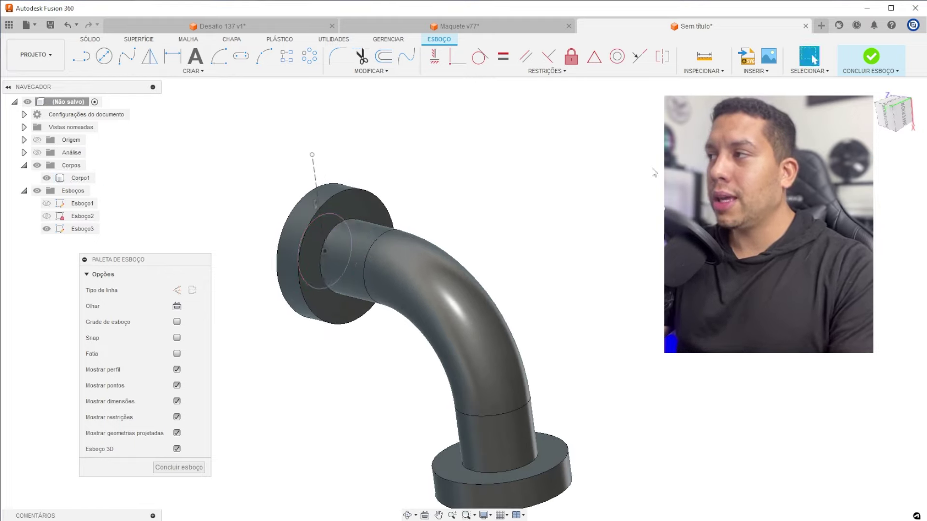
pyautogui.click(893, 109)
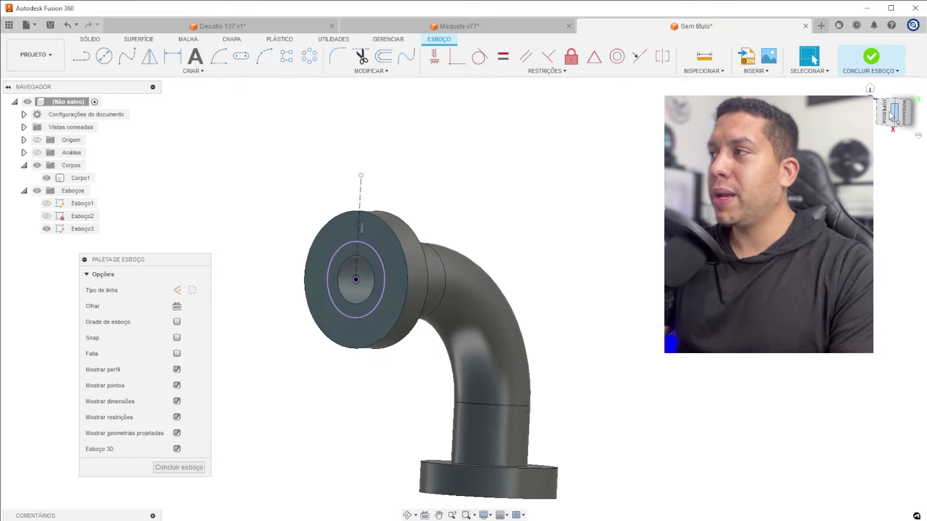
pyautogui.click(378, 254)
pyautogui.click(176, 327)
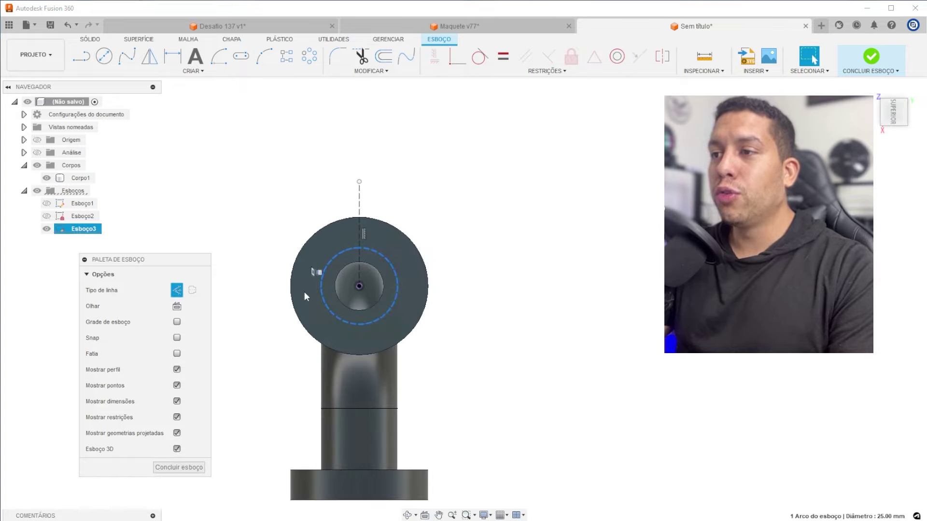
pyautogui.scroll(2, 370, 251)
pyautogui.scroll(2, 362, 244)
pyautogui.scroll(2, 362, 244)
# - Draw a 4 mm diameter circle centred on the vertical line
pyautogui.press('c')
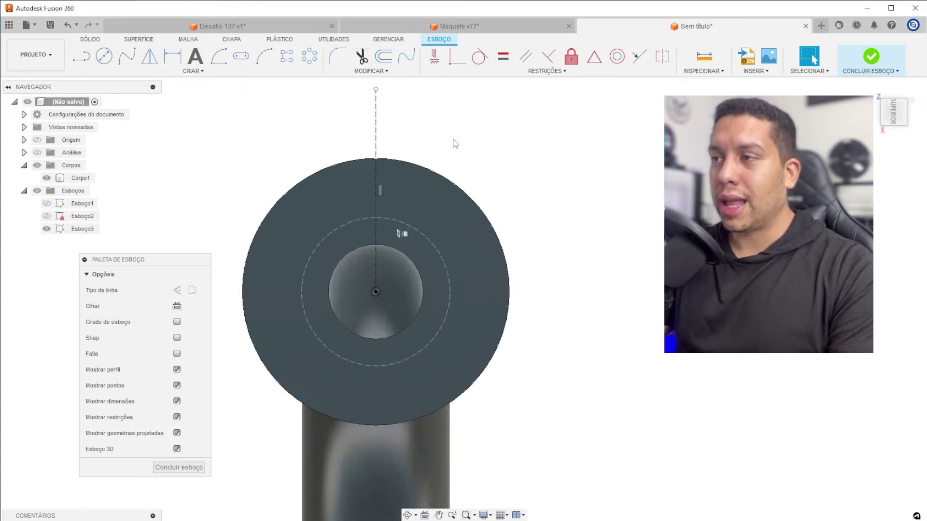
pyautogui.scroll(1, 377, 189)
pyautogui.click(381, 185)
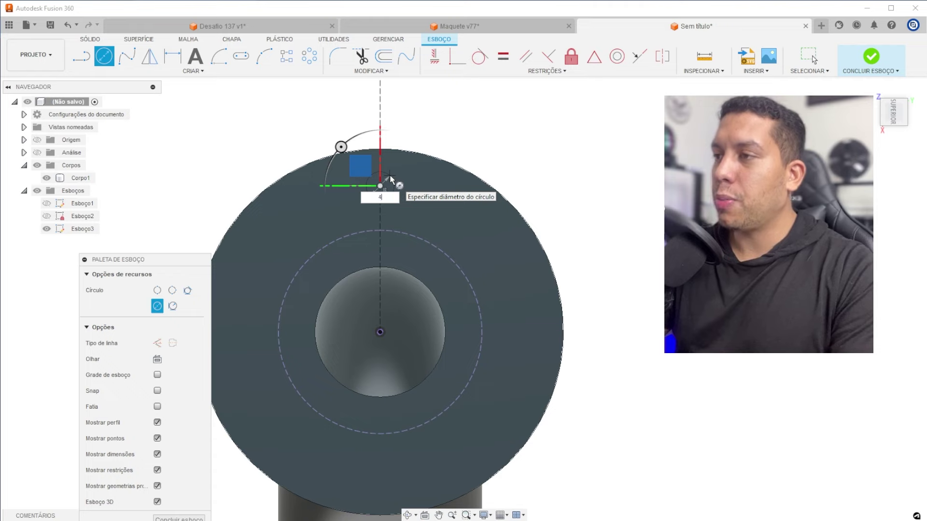
pyautogui.write('4')
pyautogui.press('Return')
# - Dimension the small circle 18 mm from the flange centre and finish the sketch
pyautogui.press('r')
pyautogui.click(390, 201)
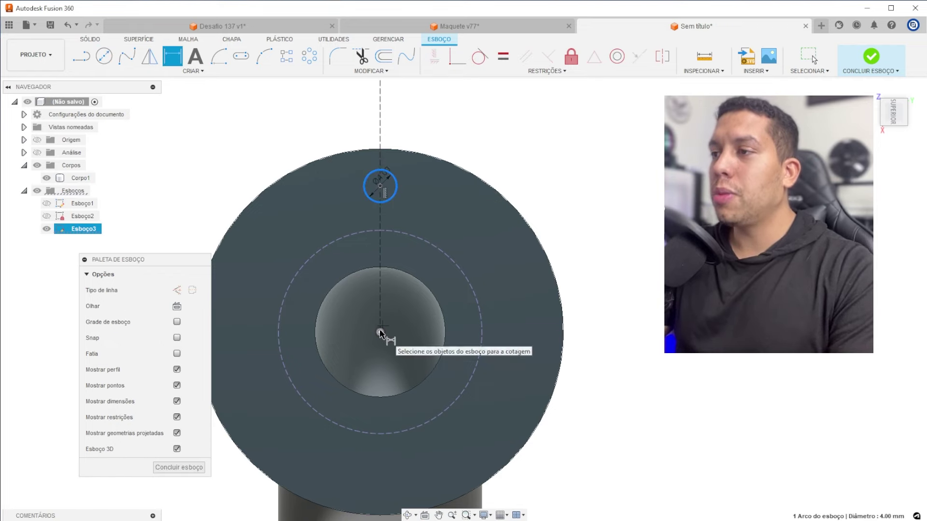
pyautogui.click(380, 332)
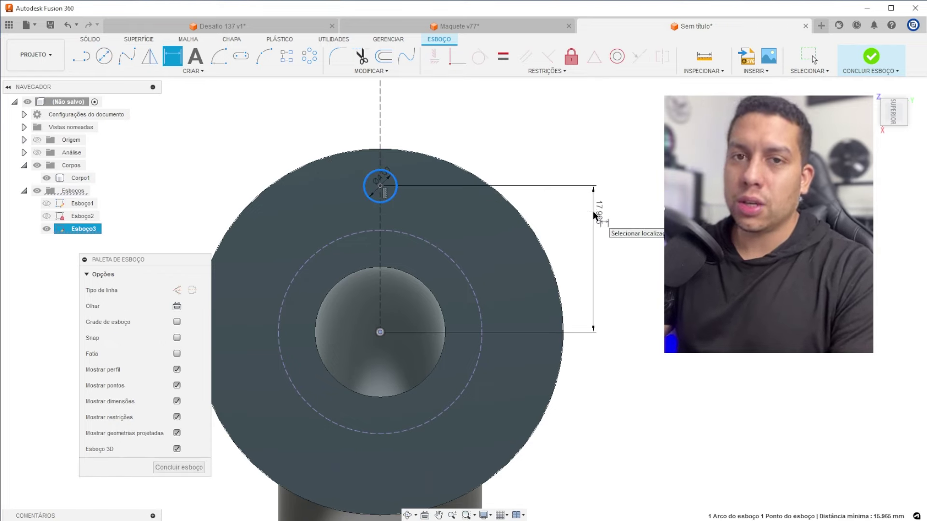
pyautogui.click(596, 218)
pyautogui.write('18')
pyautogui.press('Return')
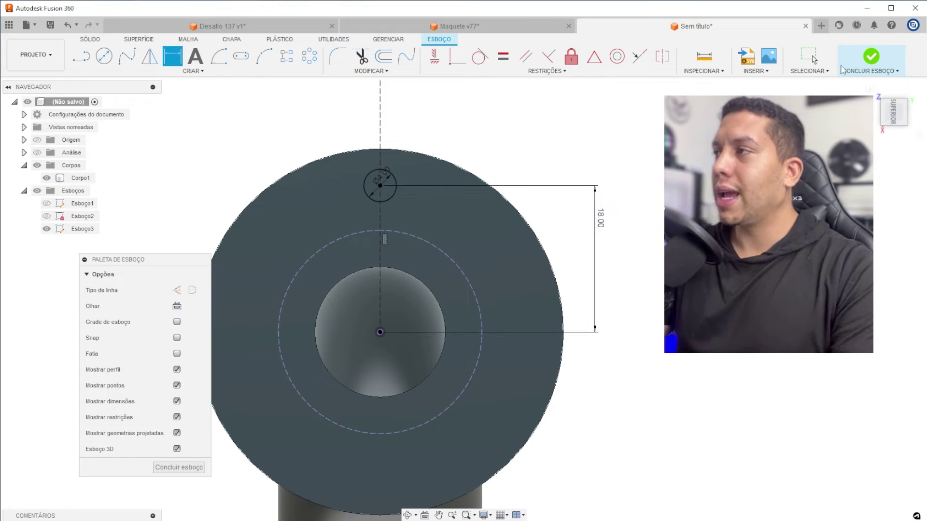
pyautogui.press('Escape')
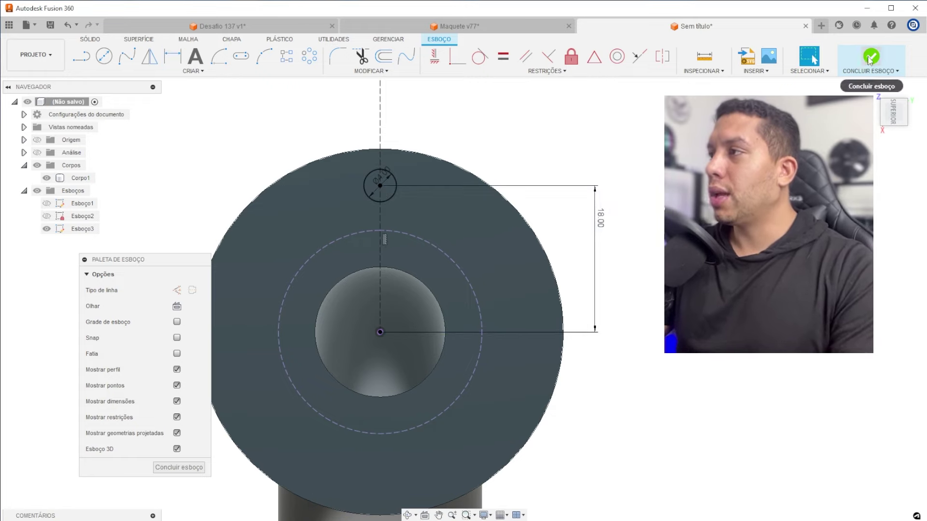
pyautogui.click(869, 57)
# - Extrude-cut the 4 mm circle through the flange to make the first hole
pyautogui.press('e')
pyautogui.click(468, 168)
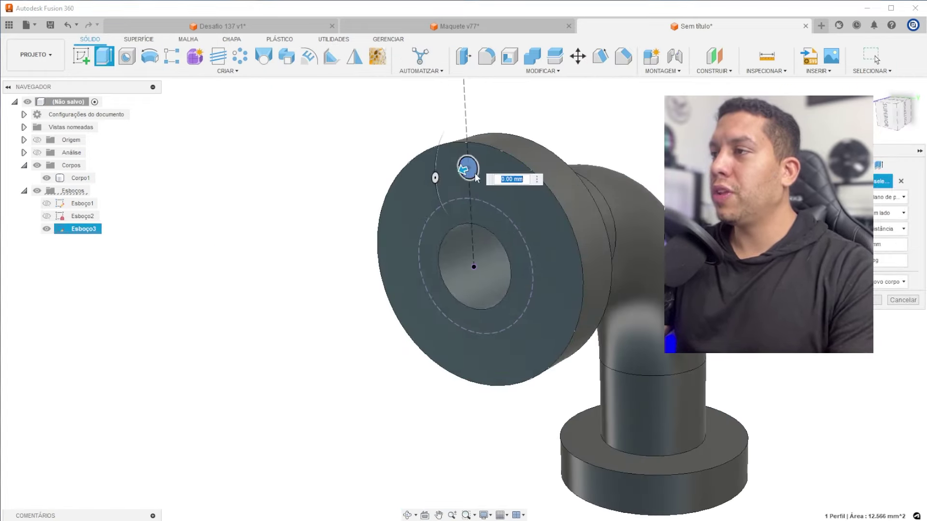
pyautogui.press('Return')
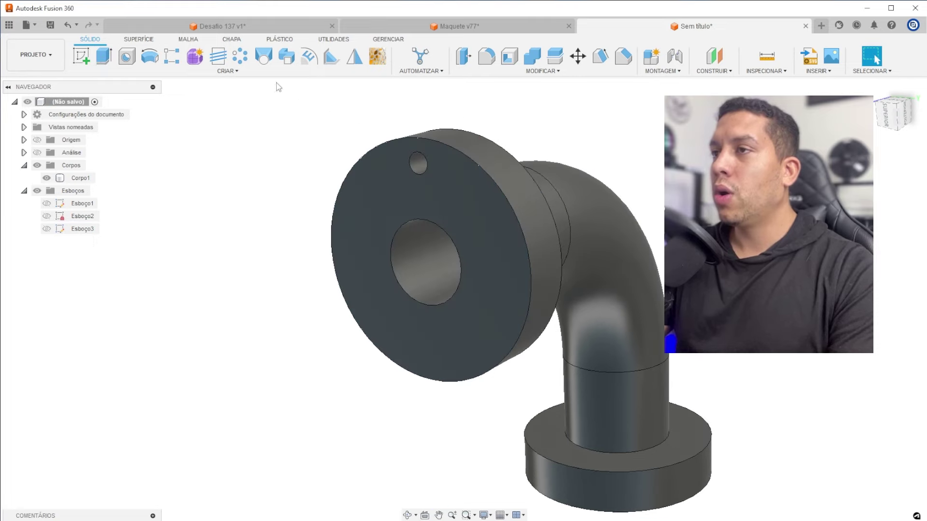
# - Circular-pattern the hole feature 9 times around the central bore axis
pyautogui.click(240, 57)
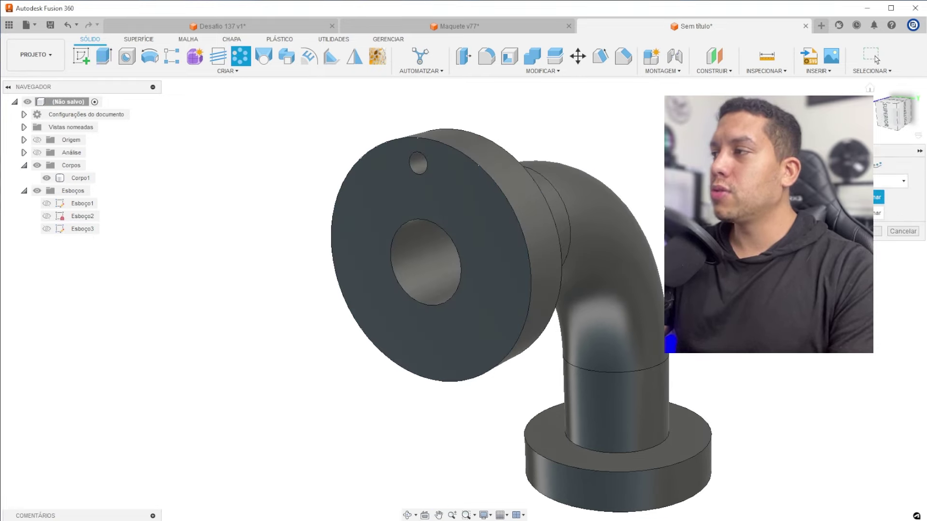
pyautogui.moveTo(772, 151); pyautogui.dragTo(63, 190)
pyautogui.click(82, 220)
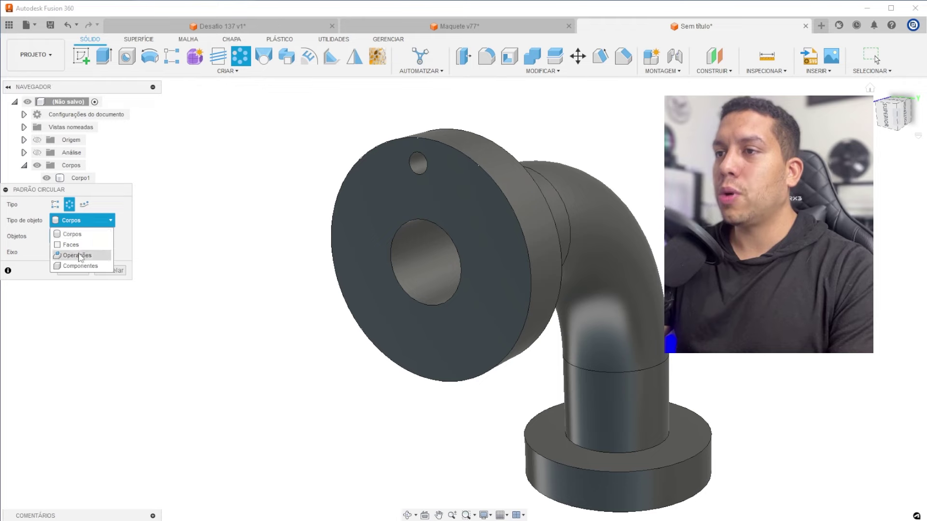
pyautogui.click(77, 255)
pyautogui.click(418, 164)
pyautogui.moveTo(102, 190); pyautogui.dragTo(201, 190)
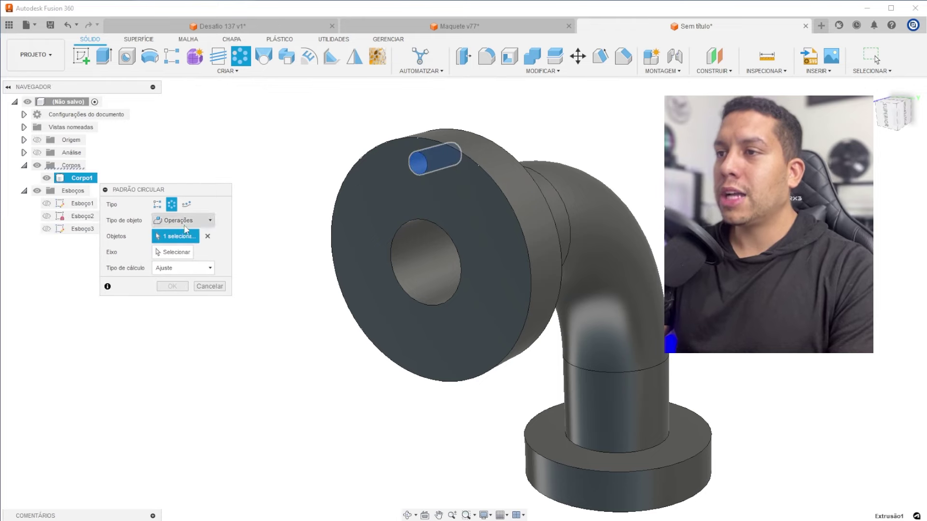
pyautogui.click(174, 252)
pyautogui.click(400, 246)
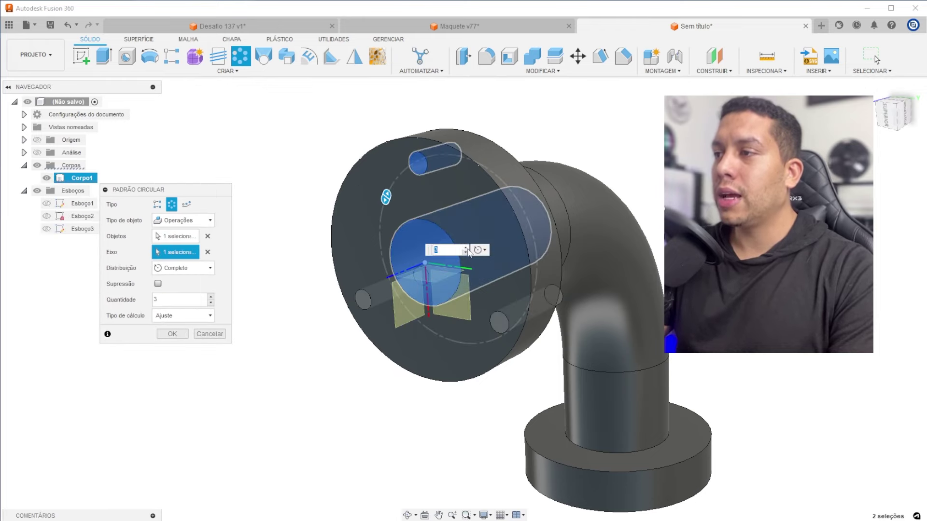
pyautogui.click(466, 247)
pyautogui.click(467, 247)
pyautogui.write('9')
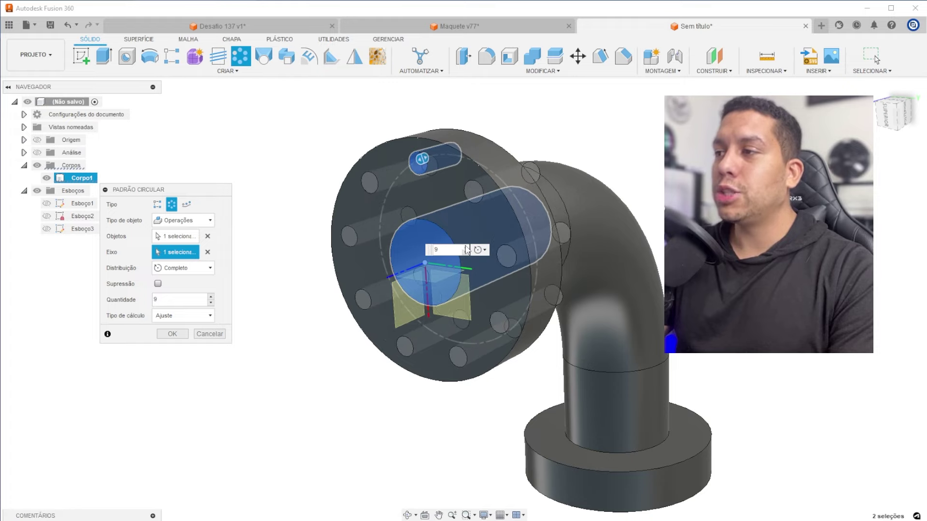
pyautogui.press('Return')
pyautogui.moveTo(467, 249)
pyautogui.keyDown('shift'); pyautogui.mouseDown(button='middle')
pyautogui.moveTo(389, 195)
pyautogui.moveTo(452, 169)
pyautogui.mouseUp(button='middle'); pyautogui.keyUp('shift')
pyautogui.click(451, 169)
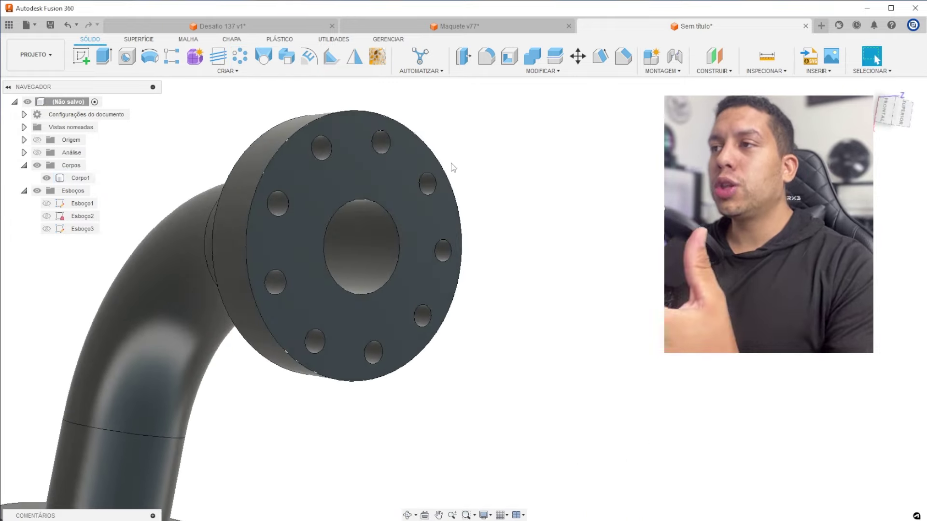